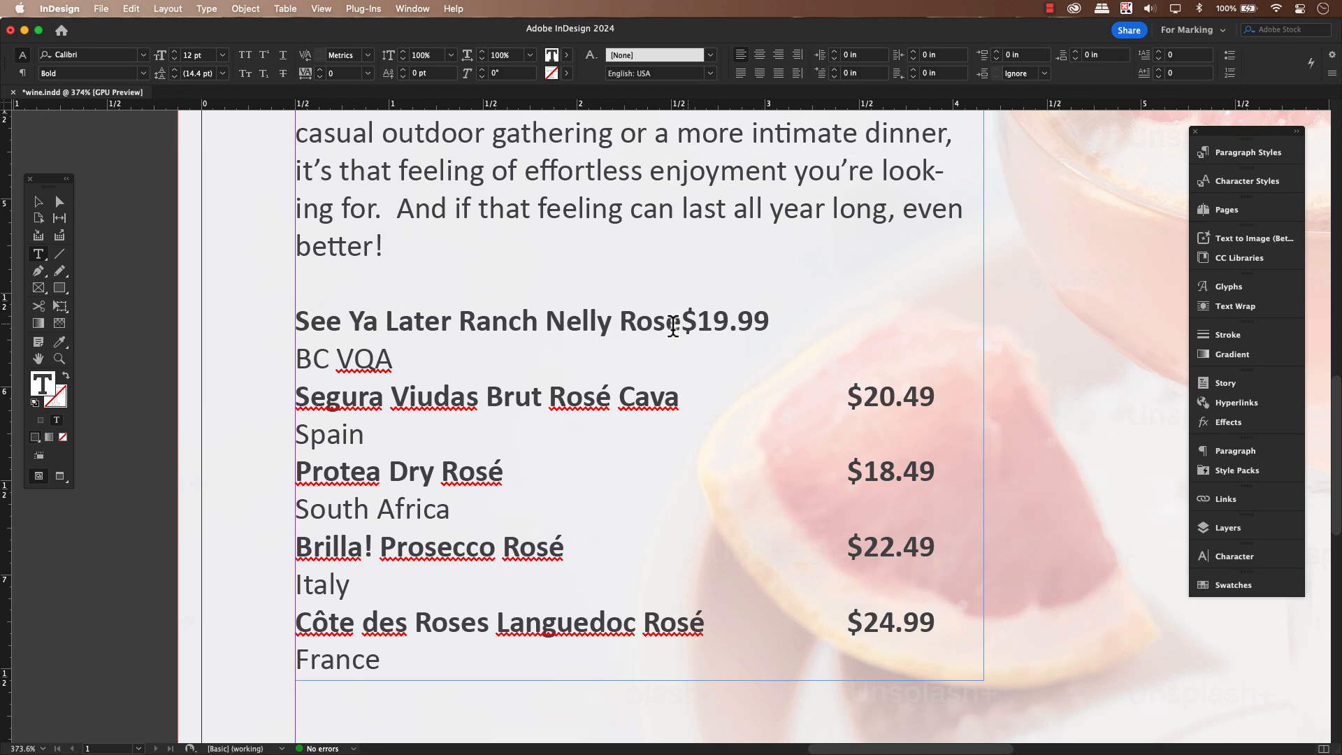
Fill the gaps before the first two wine prices with periods and place a vertical guide at the end of the $19.99 price
type("........")
type("..........")
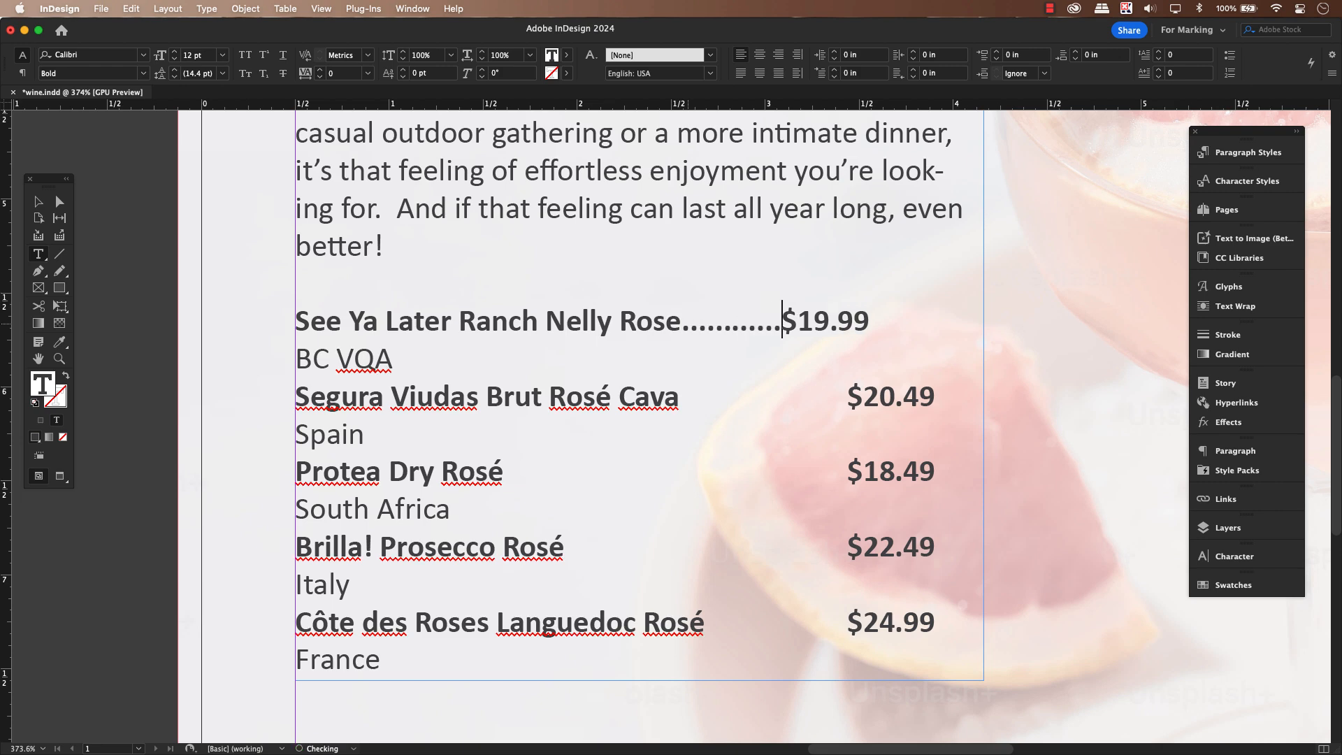
type("..")
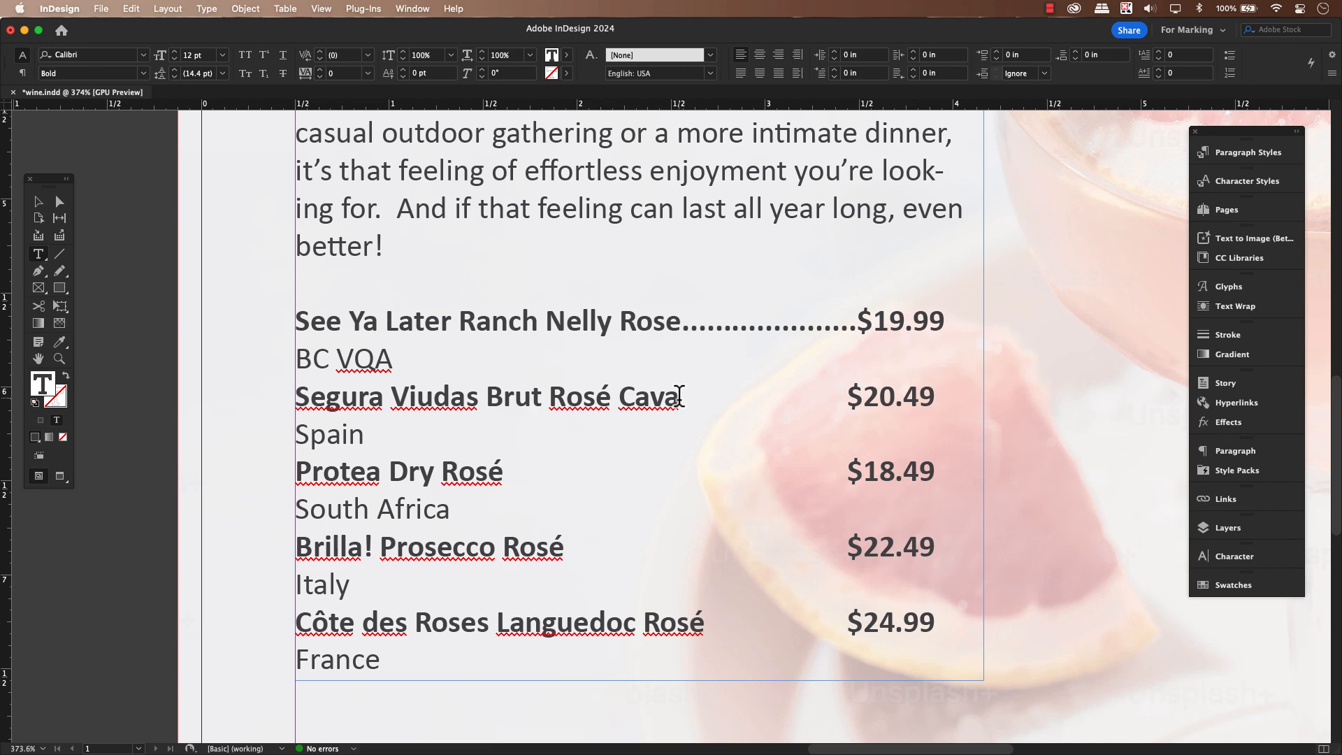
left_click_drag(677, 397, 838, 398)
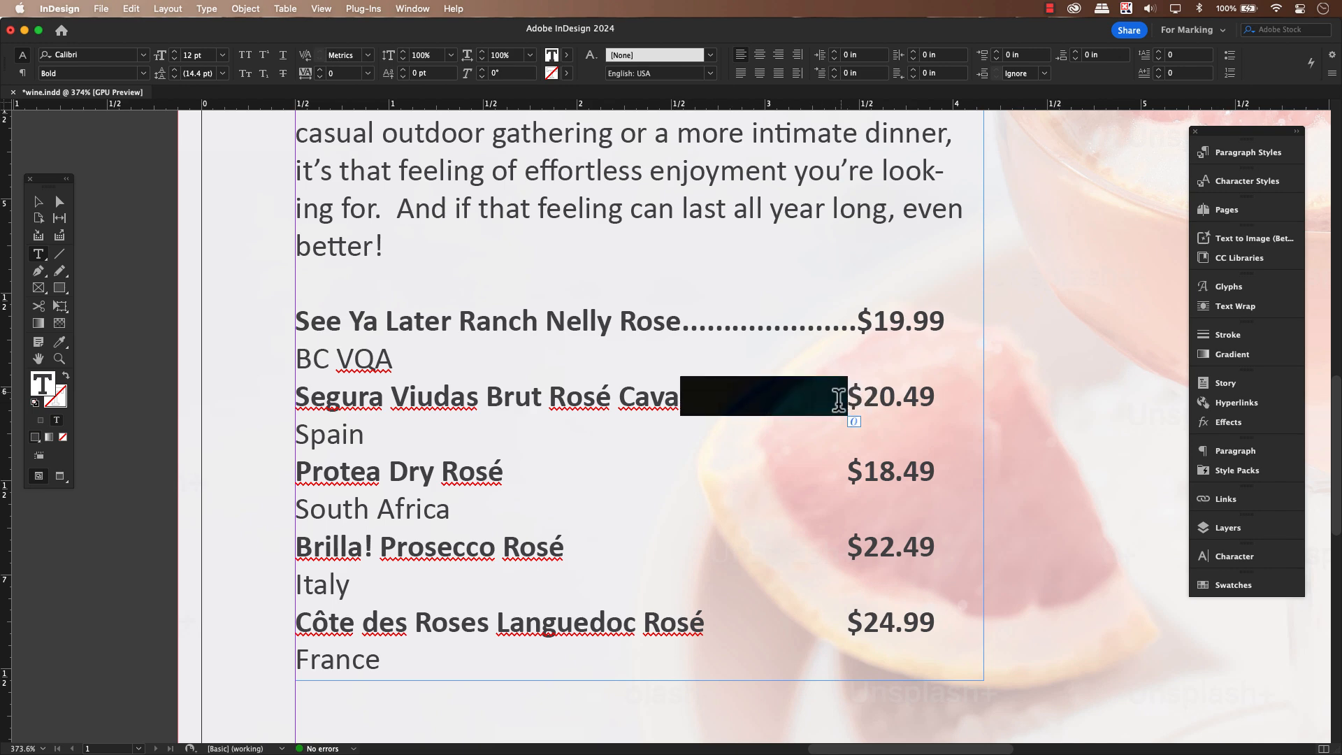
type("...........")
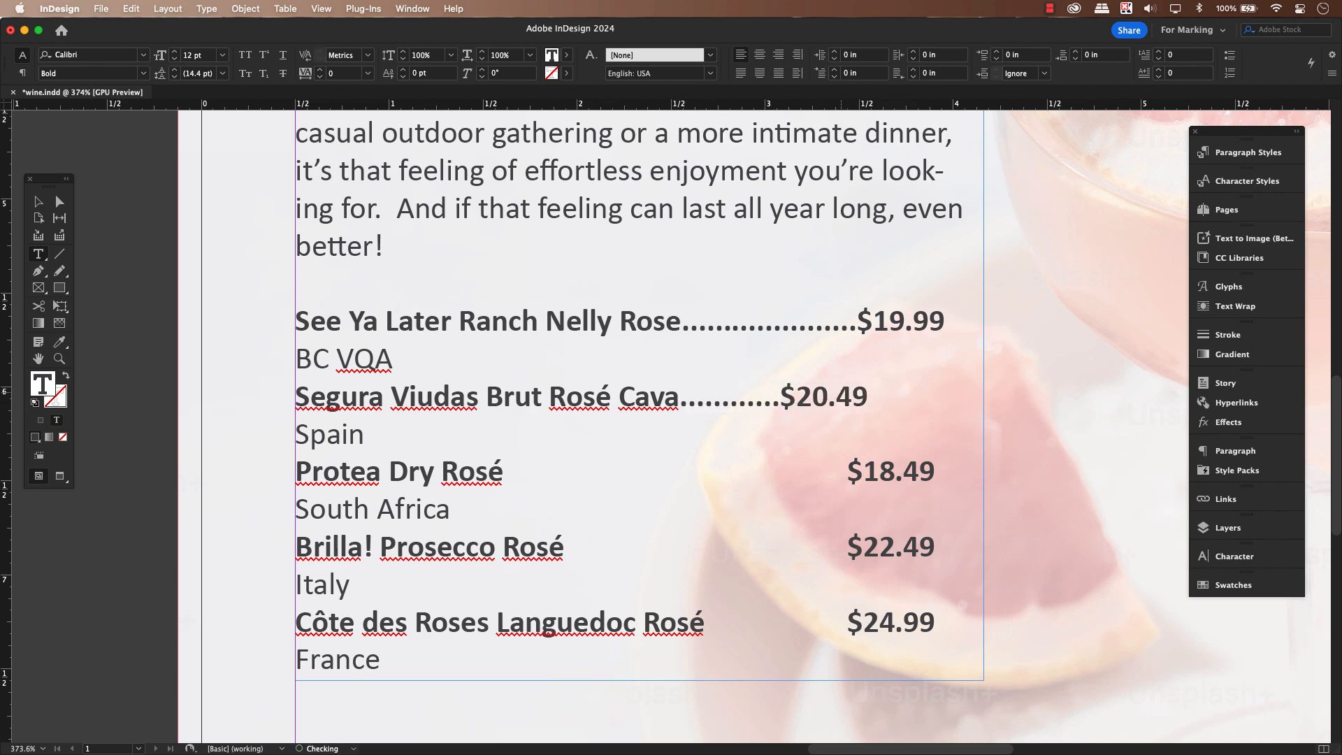
type(".........")
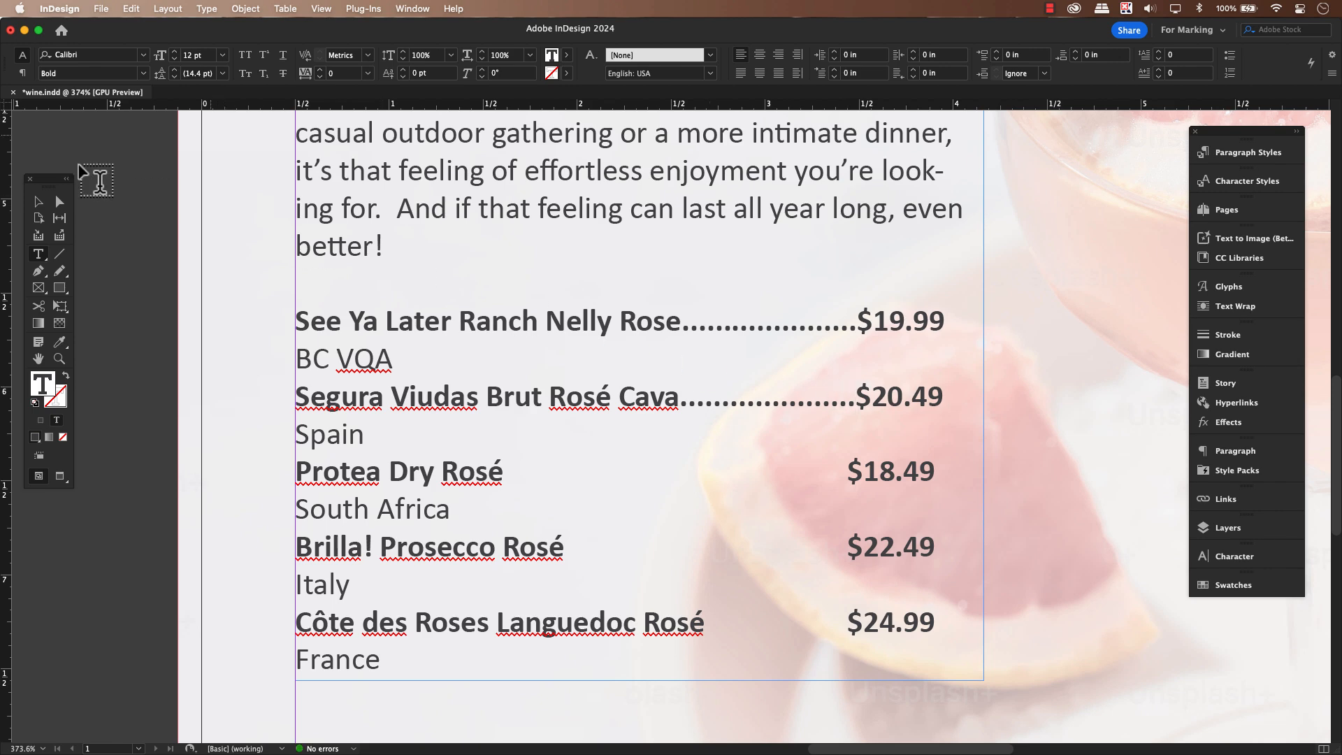
left_click_drag(7, 150, 944, 269)
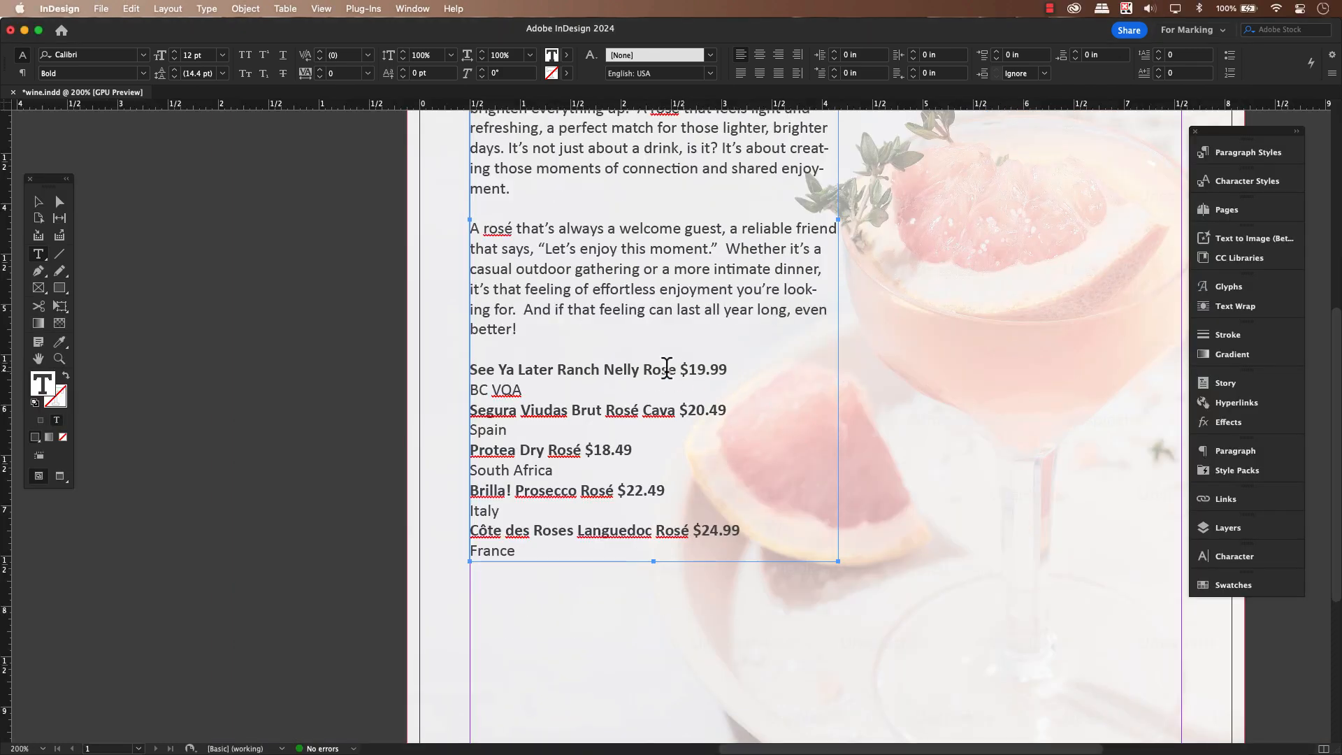
Try separating each of the five wine names from its price with a tab character
left_click(678, 369)
key("Tab")
left_click(679, 410)
key("Tab")
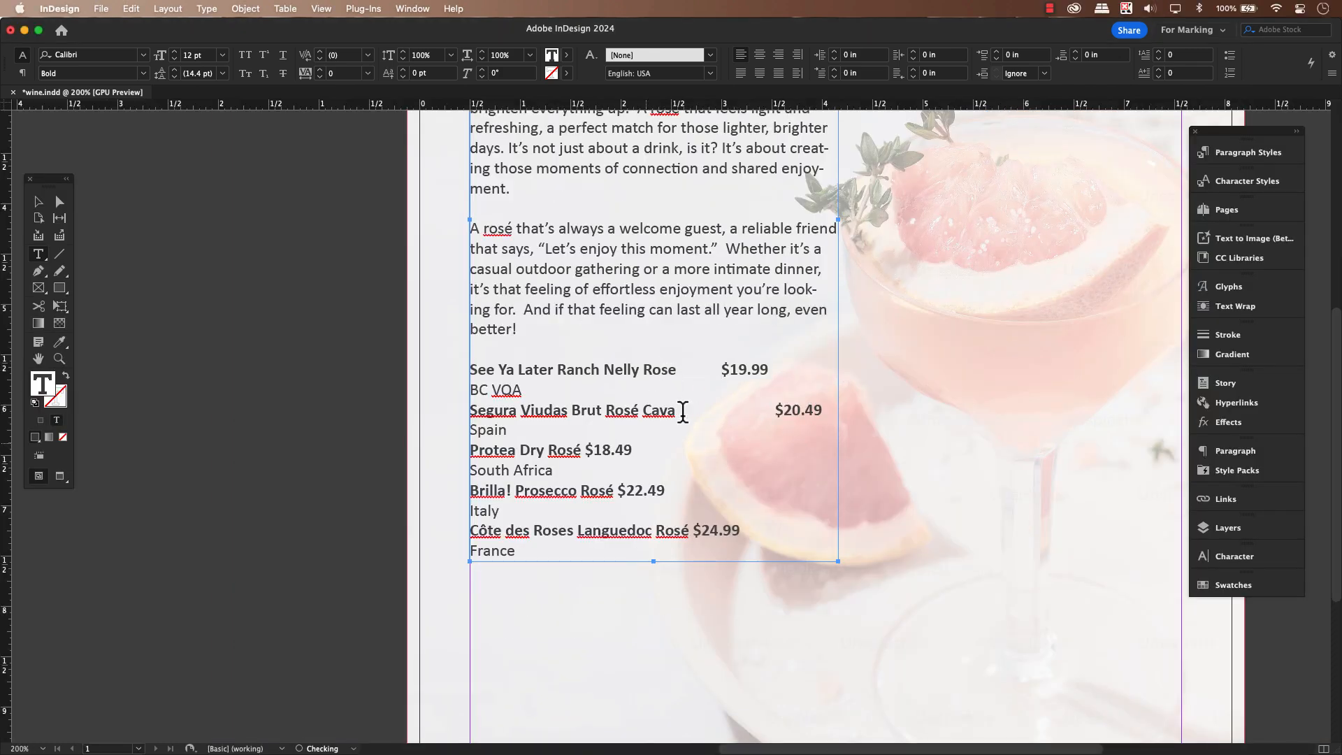
left_click(586, 450)
key("Tab")
left_click(618, 490)
key("Tab")
left_click(693, 529)
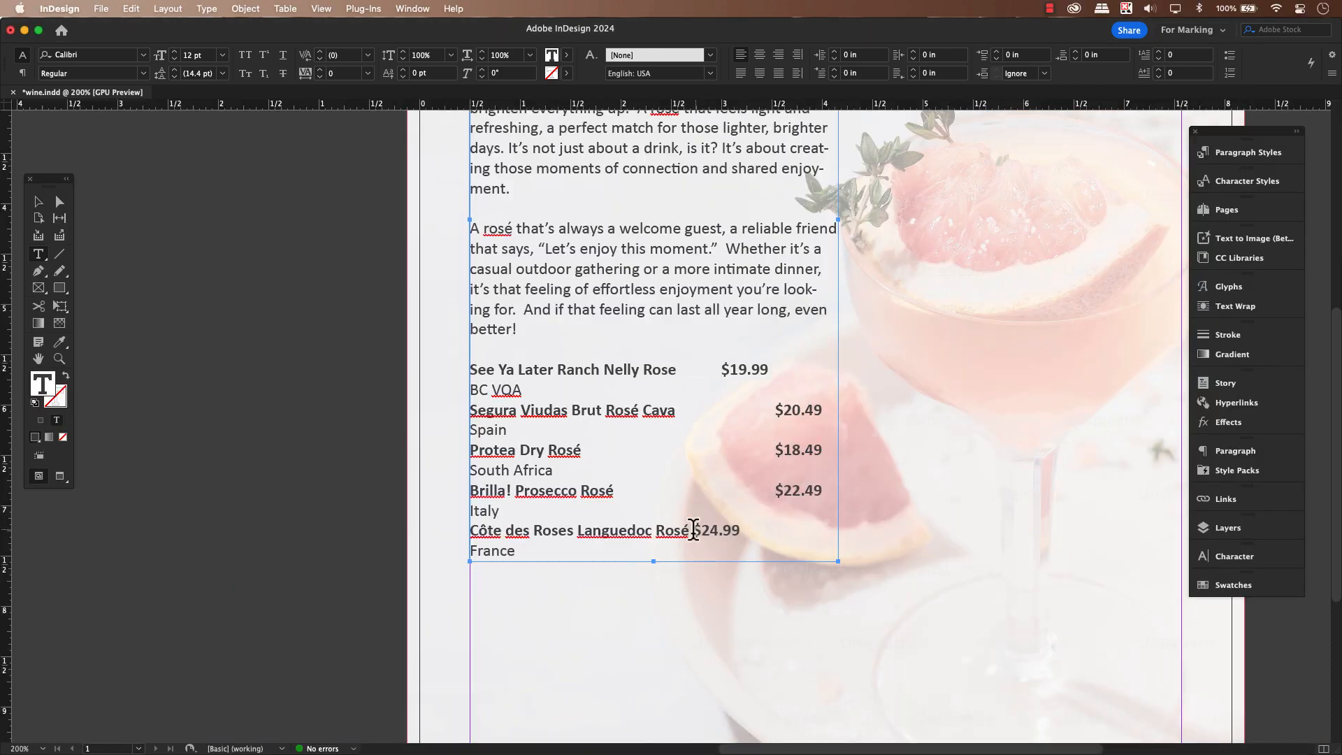
key("Tab")
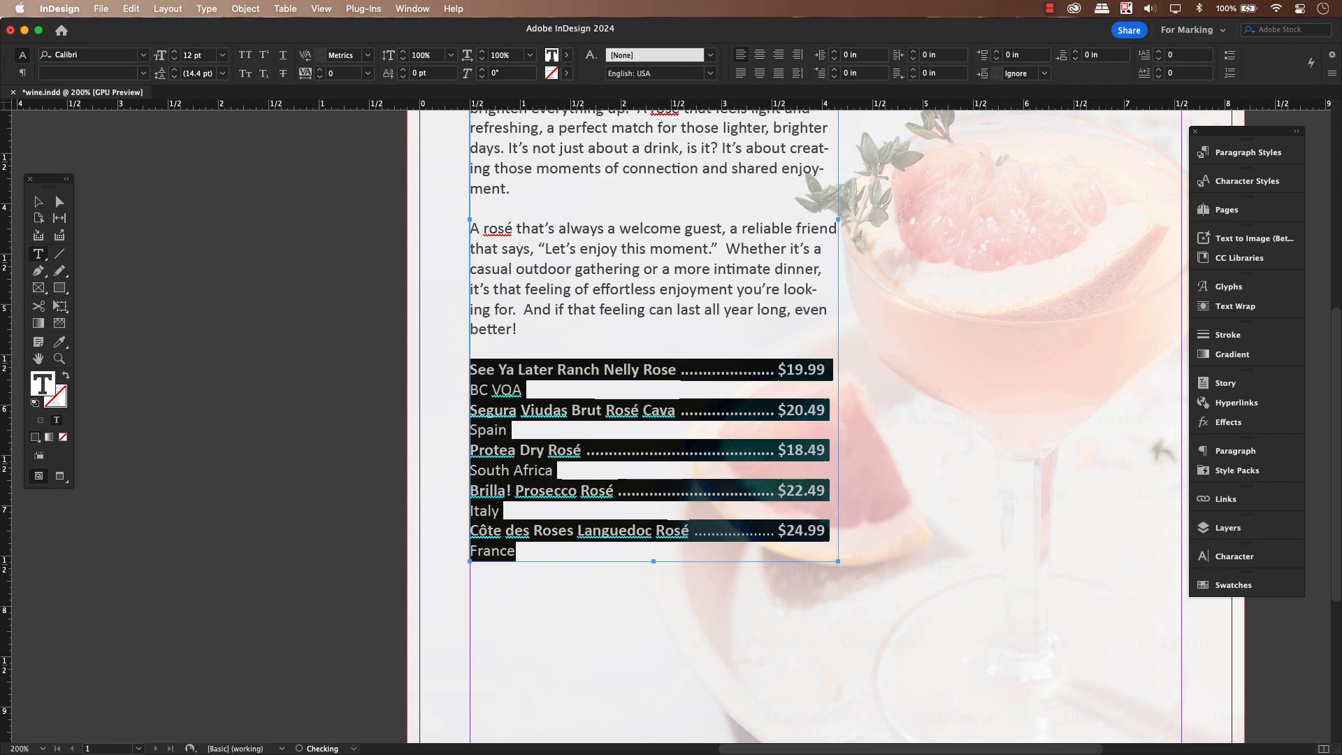
left_click(777, 529)
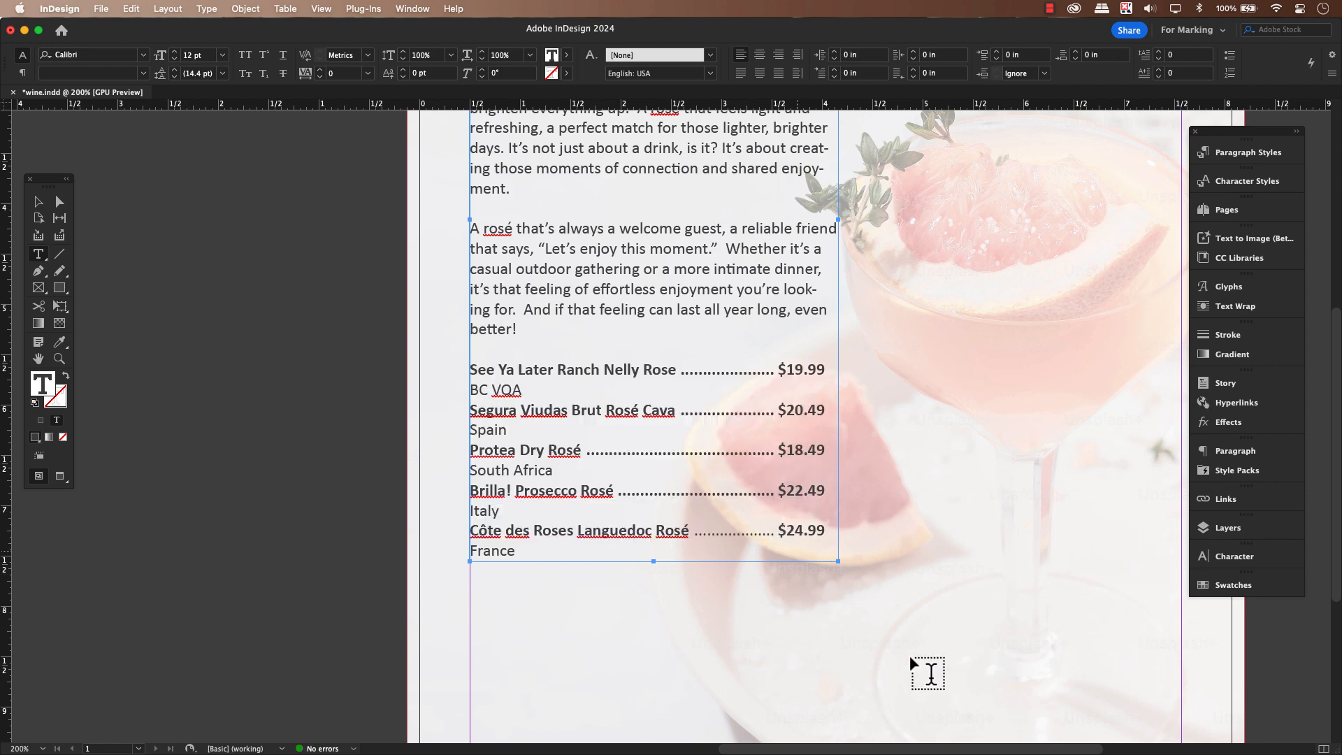
left_click(975, 715, "super")
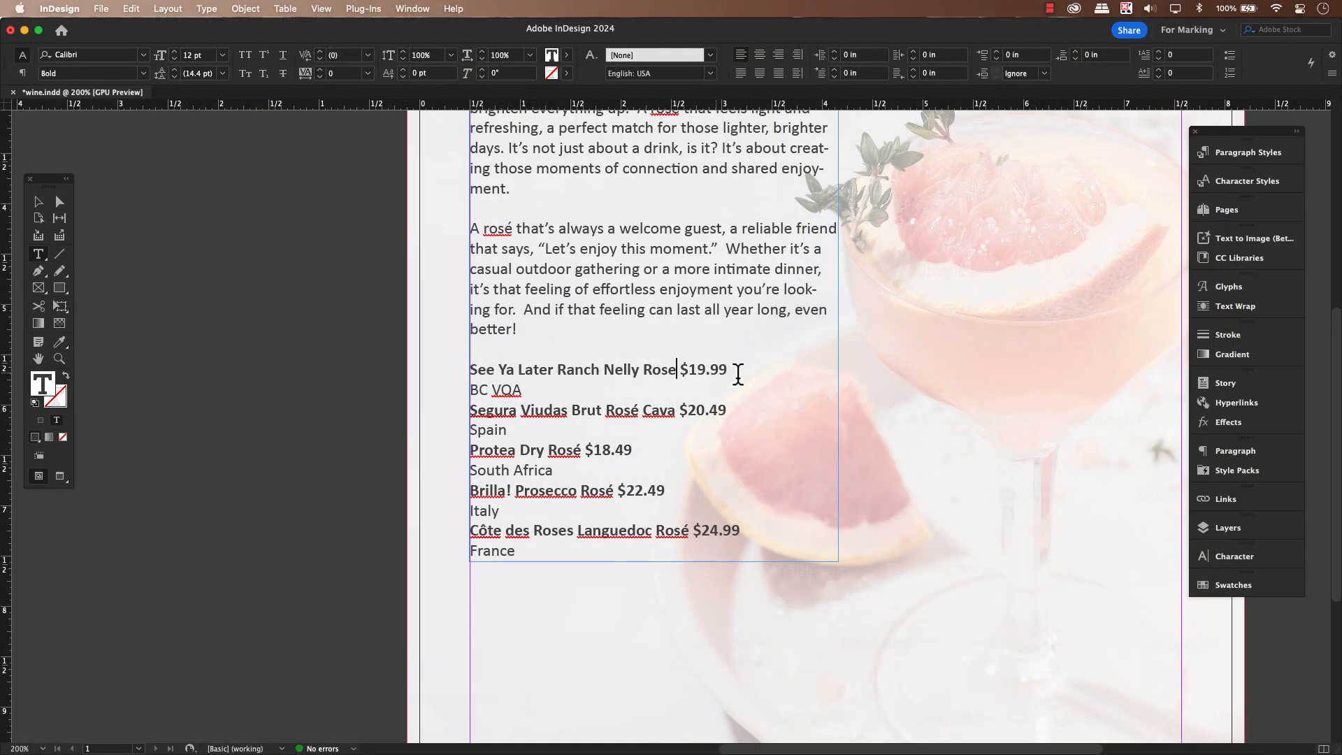
Insert a tab character between the wine name and the price on all five wine lines
key("Tab")
left_click(671, 408)
key("Tab")
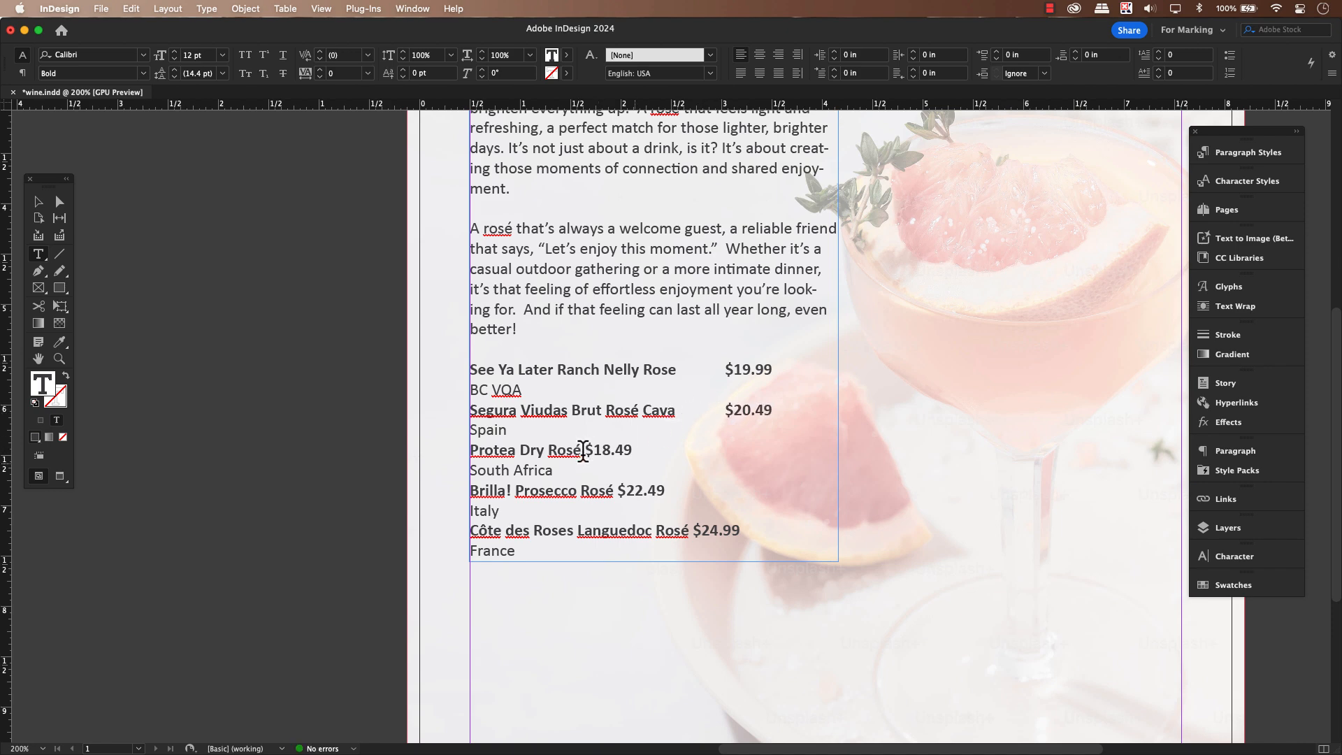
left_click(583, 451)
key("Tab")
left_click(615, 490)
key("Tab")
left_click(689, 530)
key("Tab")
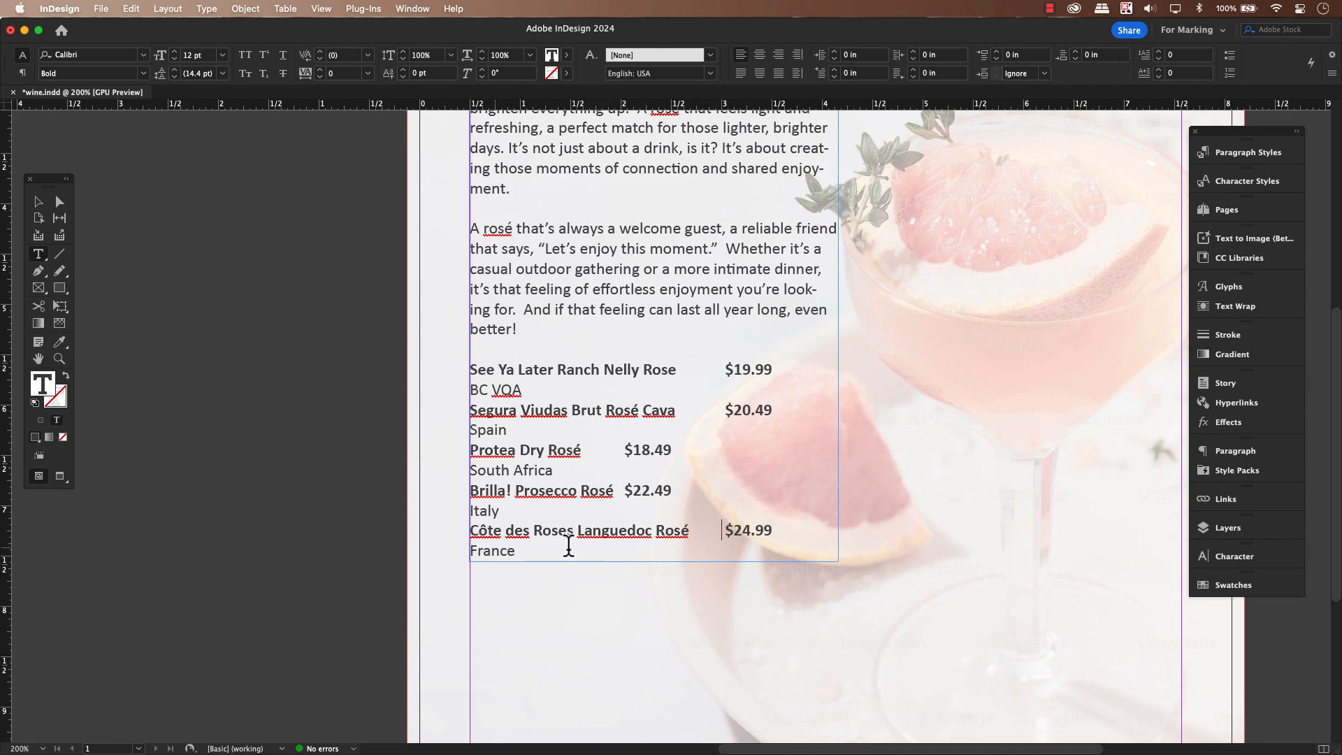
Select the whole wine list, show its tab settings and align the tab ruler with the text frame
left_click_drag(518, 551, 463, 371)
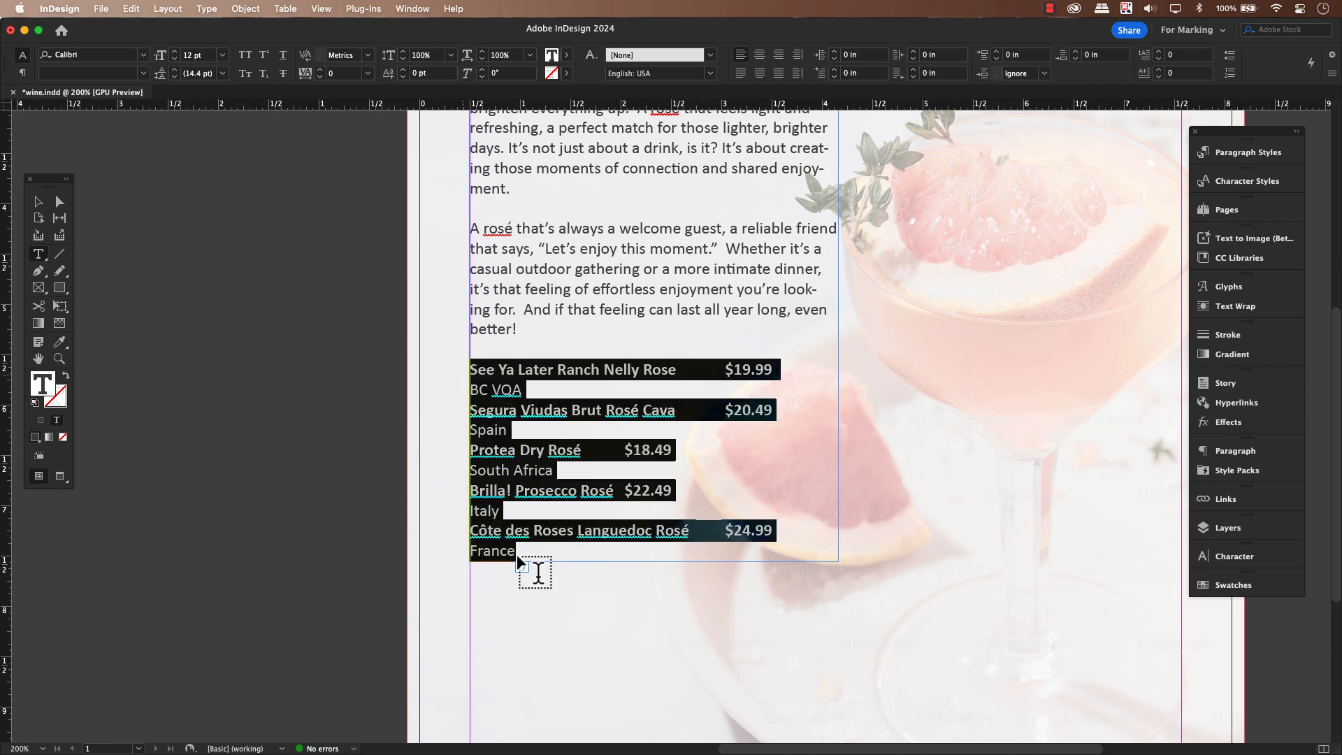
left_click(209, 11)
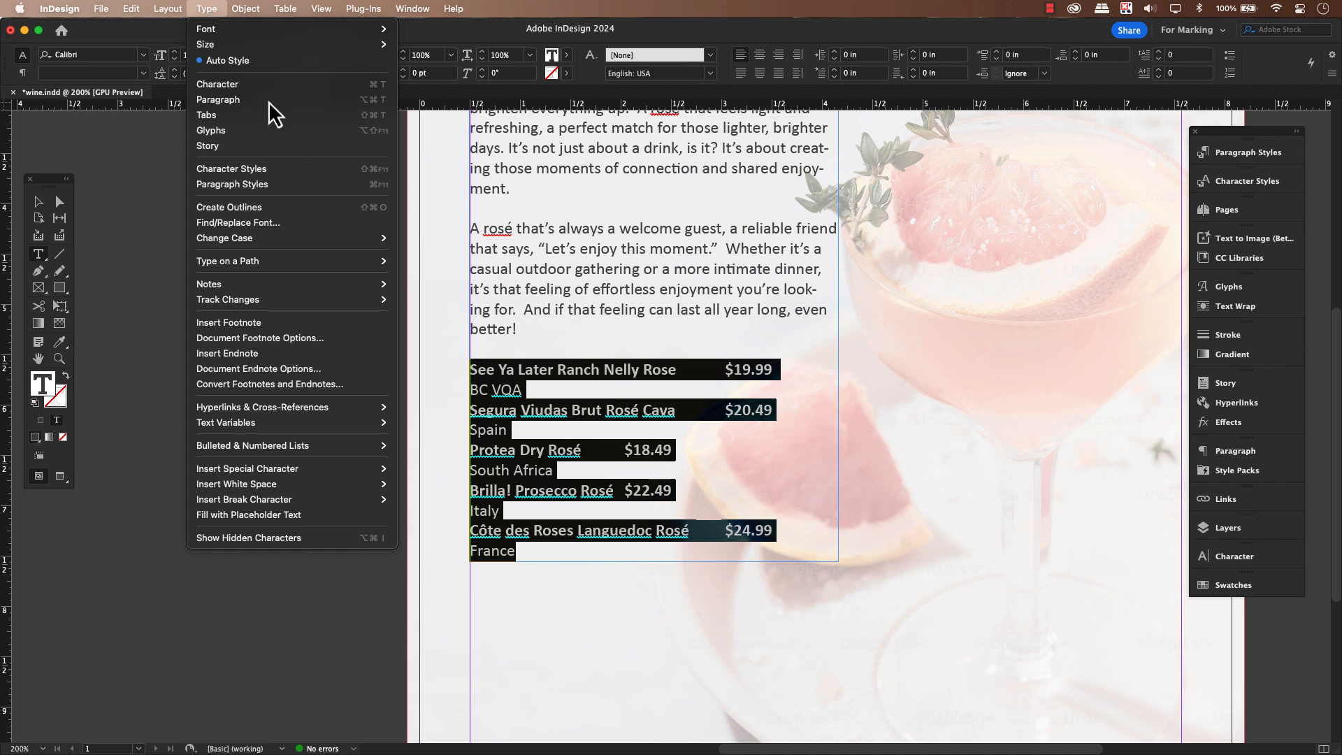
left_click(343, 124)
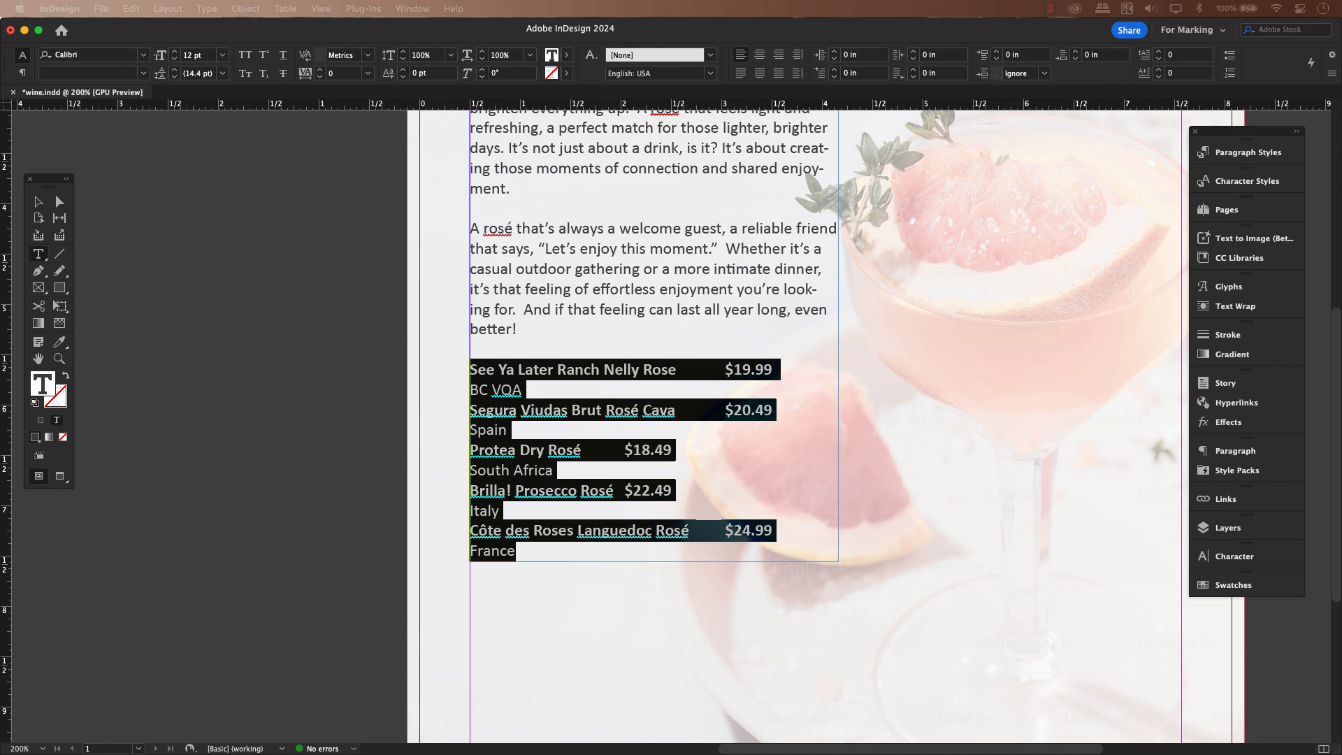
left_click_drag(645, 664, 631, 238)
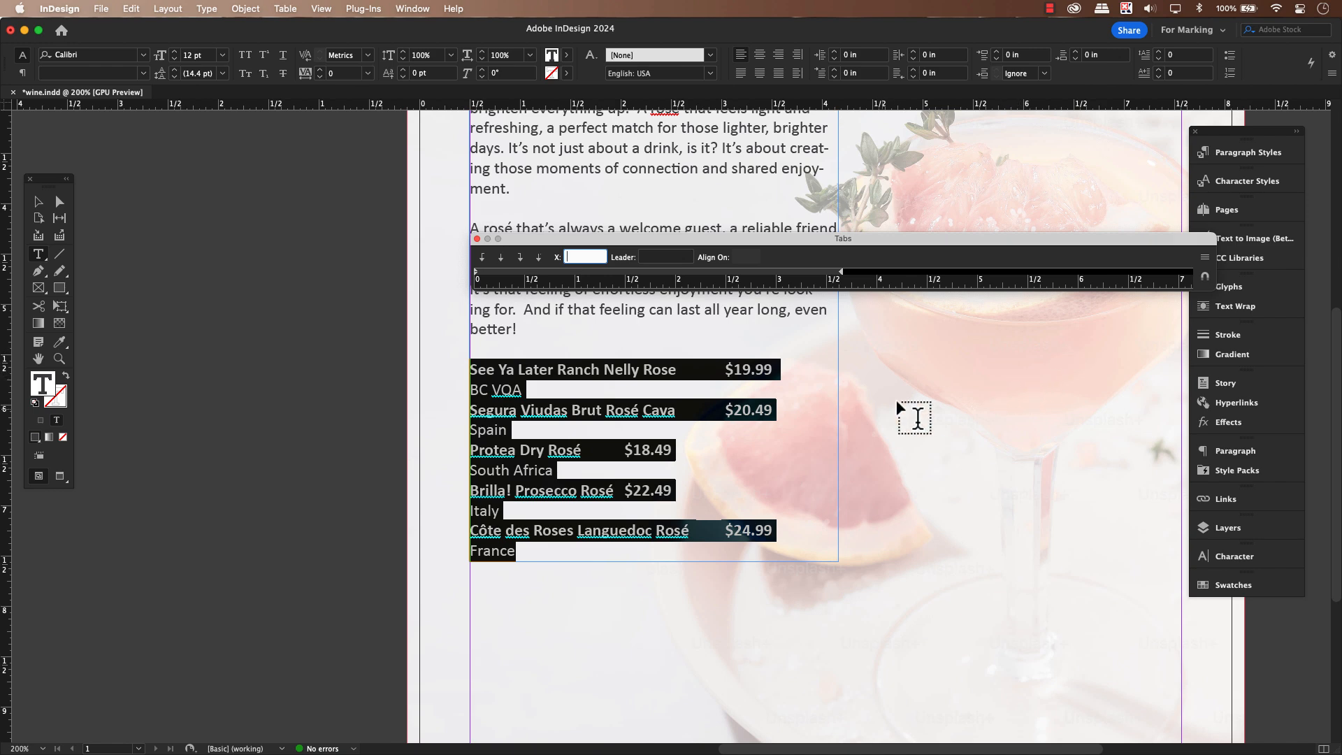
scroll(896, 399, "up", 10)
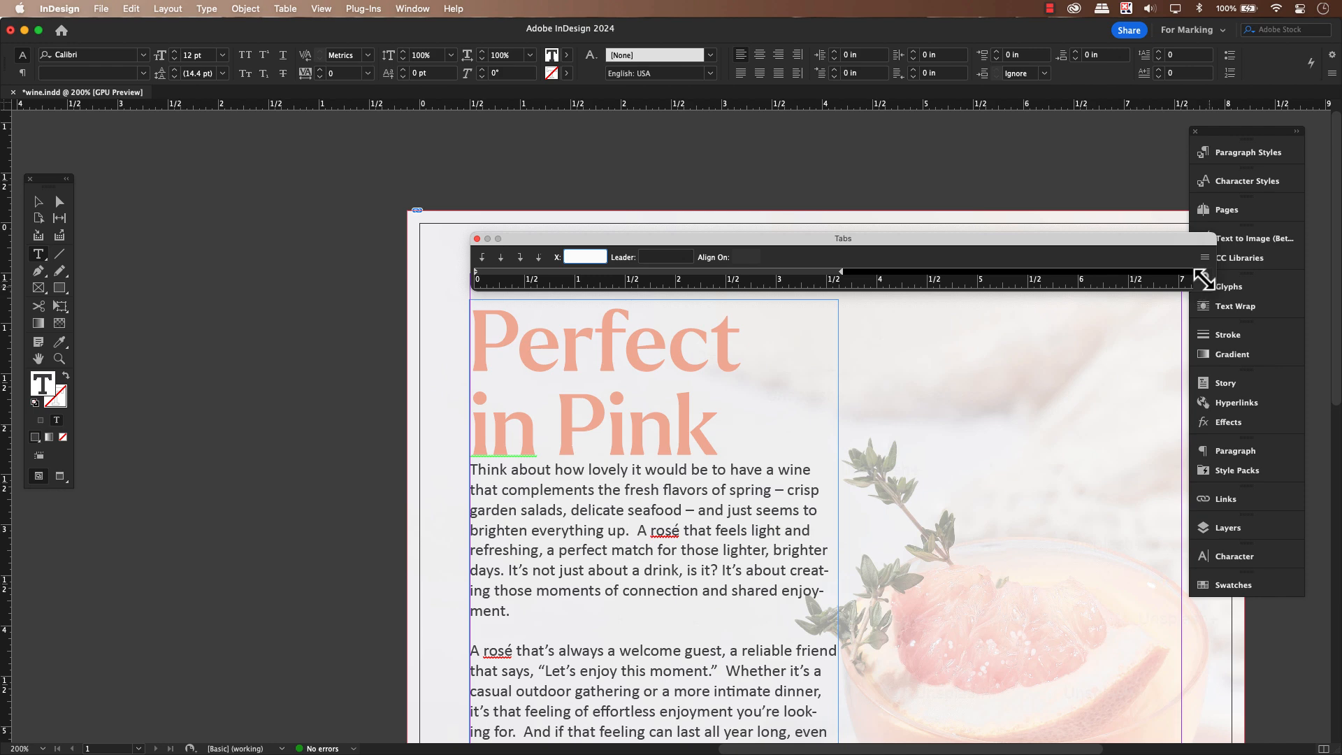
left_click(1205, 280)
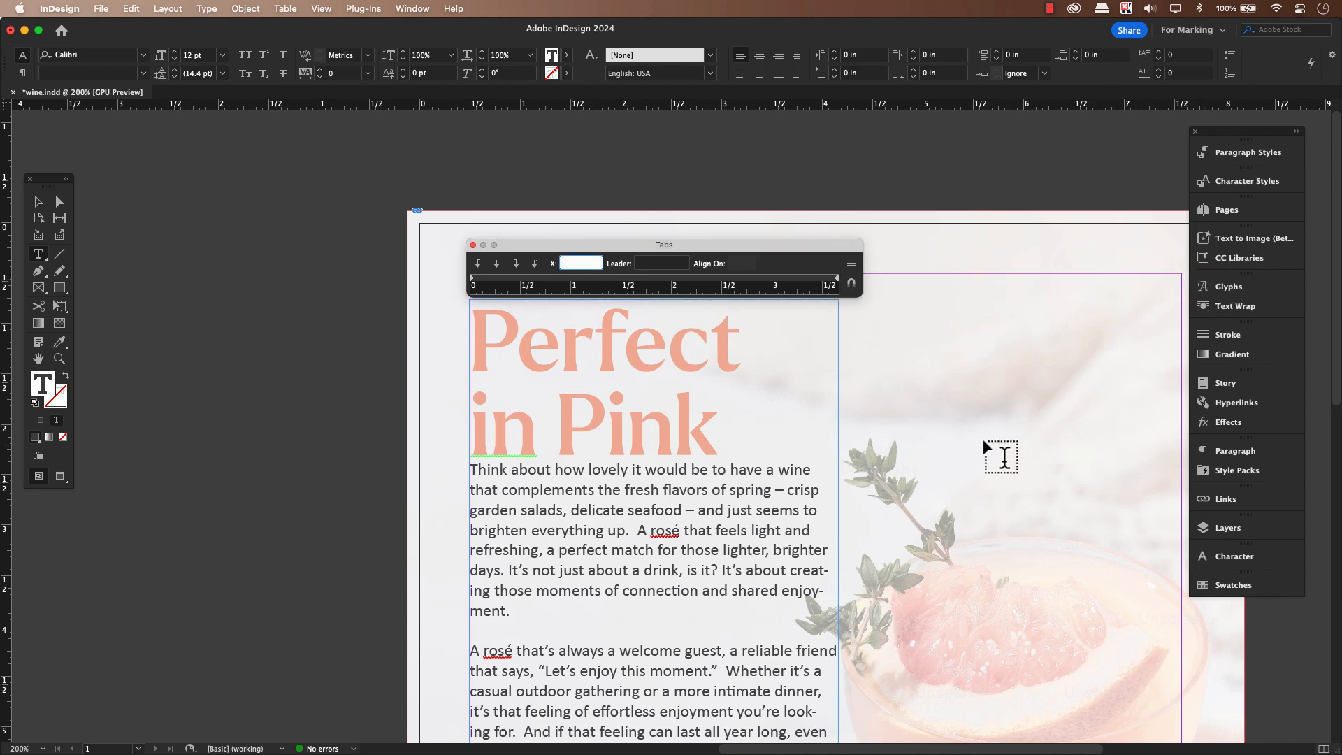
Add a left-justified tab stop at about 2.69 in to the wine list and mark its position with a vertical guide
scroll(983, 442, "down", 4)
scroll(982, 438, "down", 8)
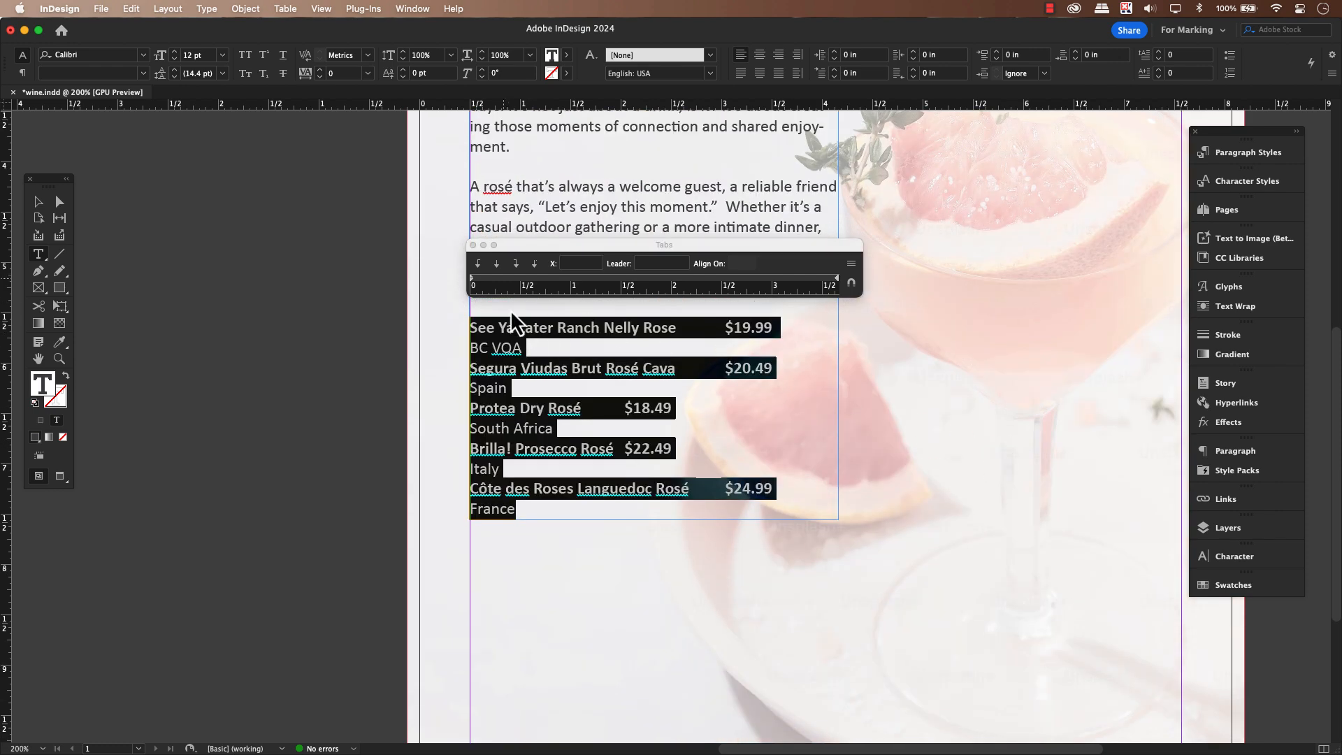
left_click(478, 265)
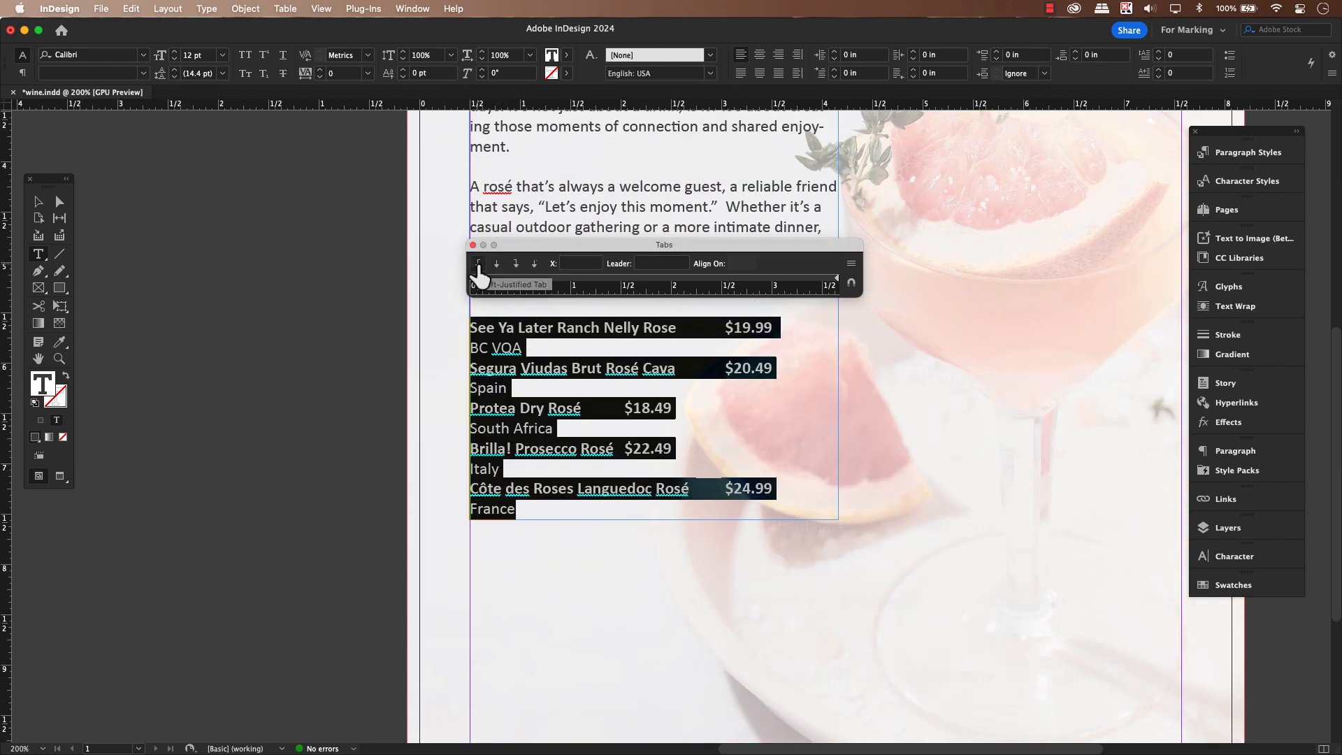
left_click(740, 282)
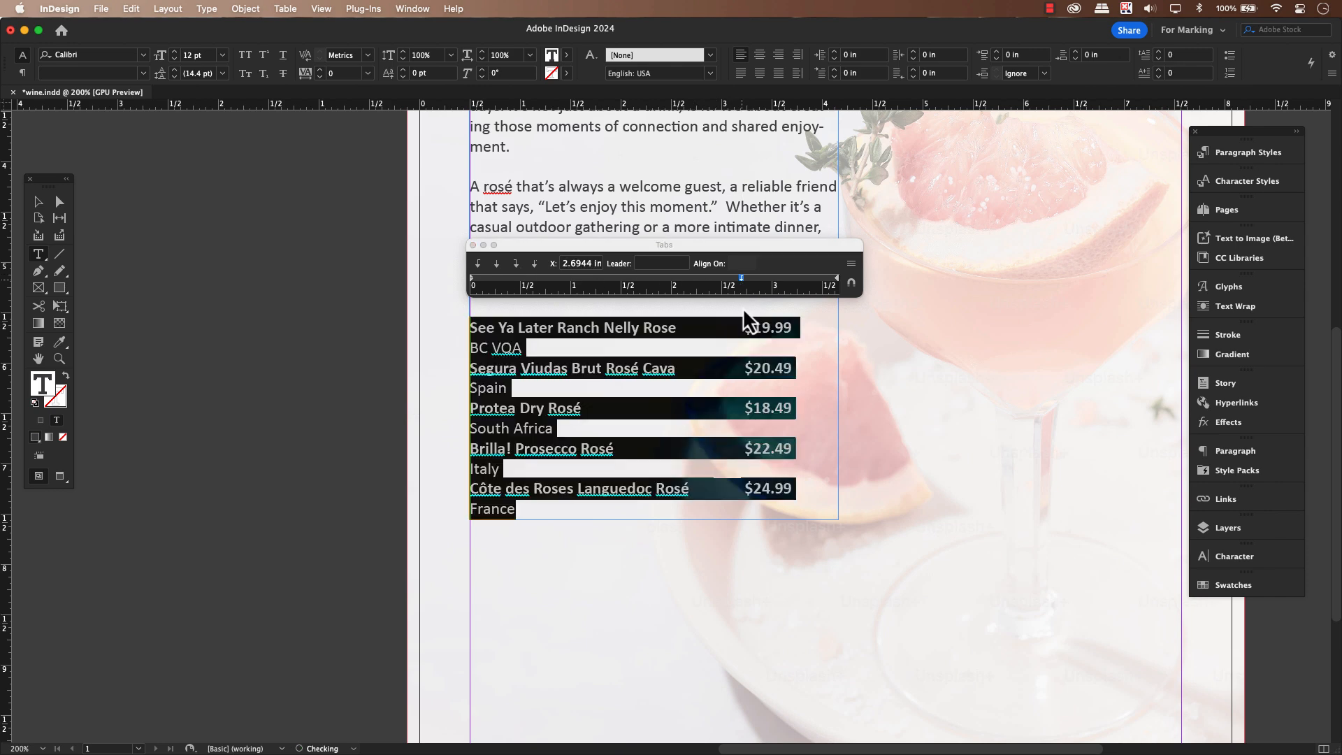
left_click_drag(5, 407, 744, 407)
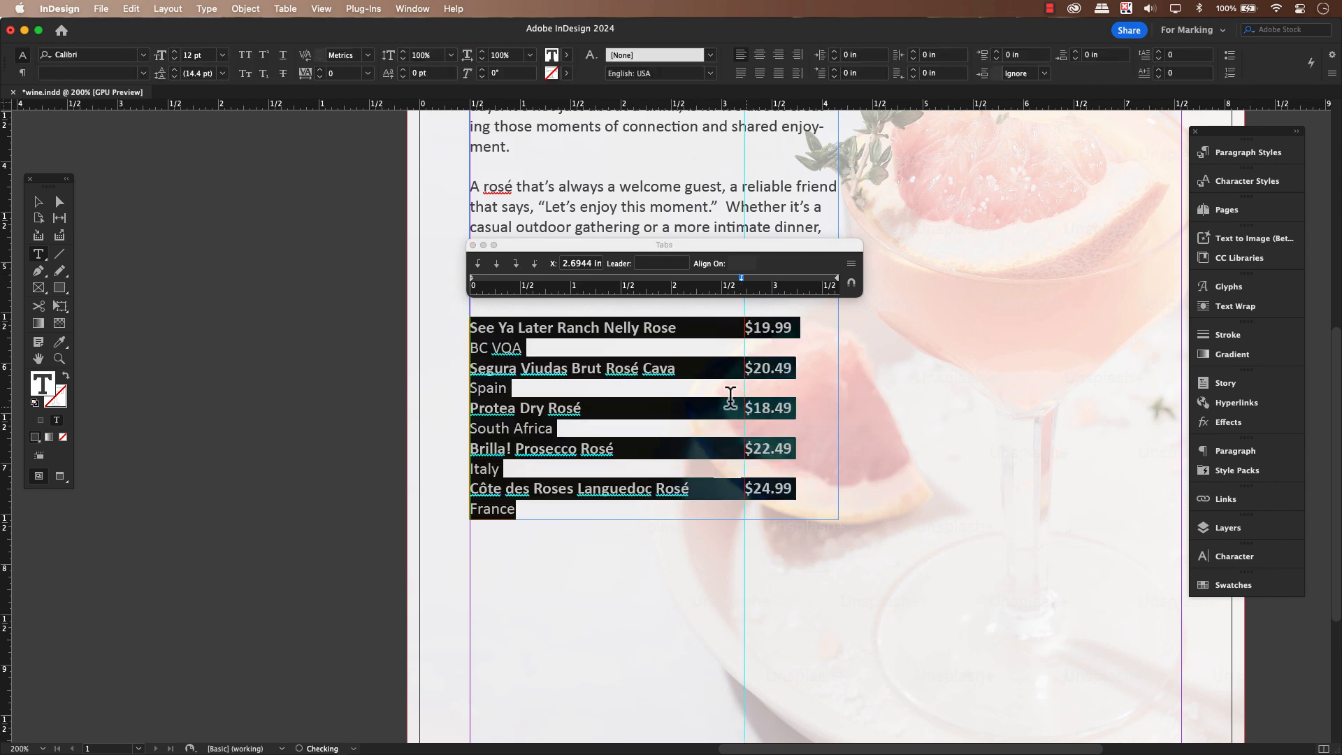
Try center-justified, right-justified and decimal alignment on the wine list's tab stop
left_click(497, 264)
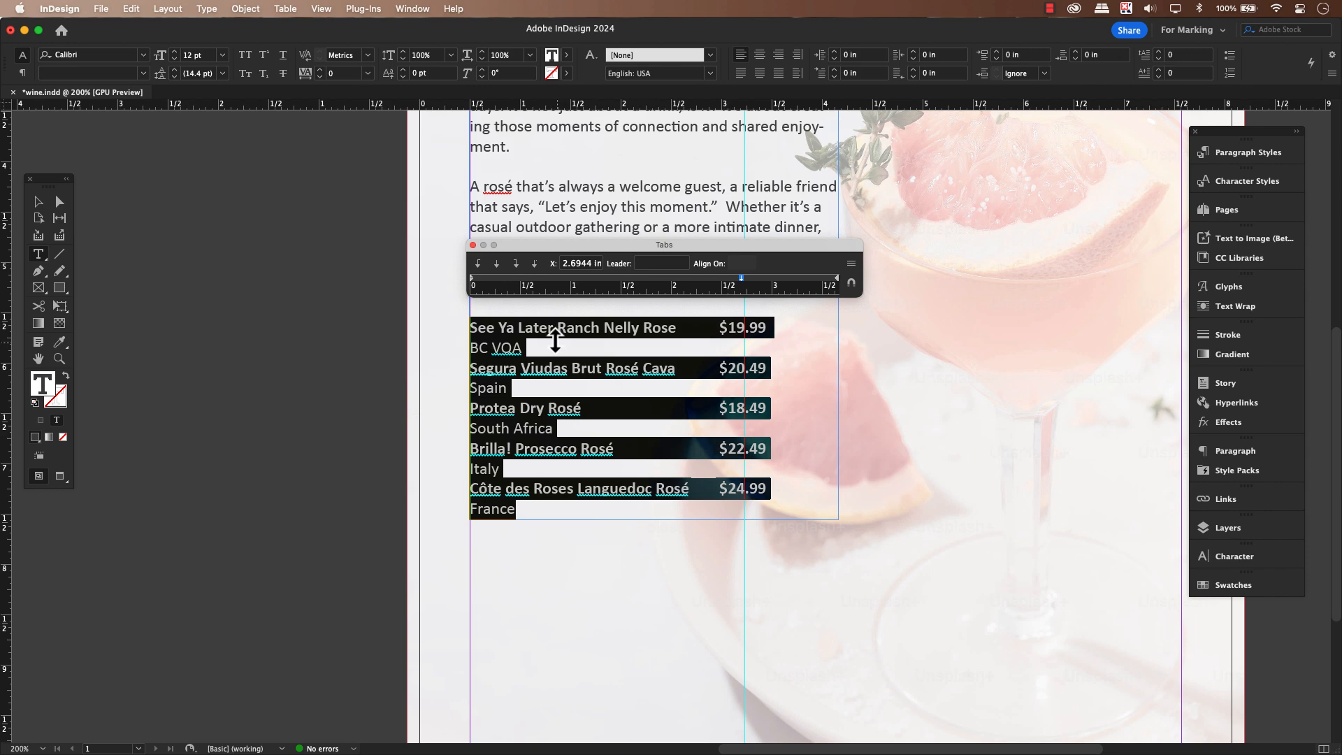
left_click(516, 265)
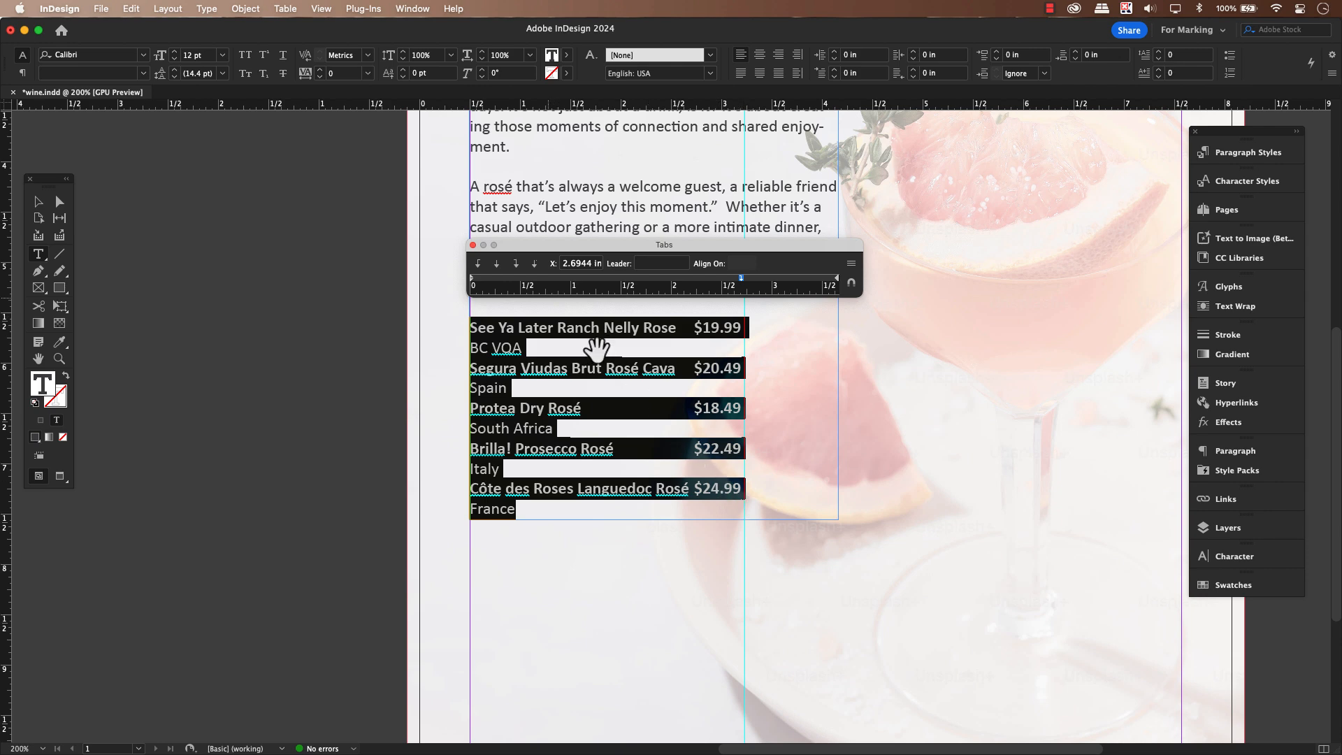
left_click(534, 266)
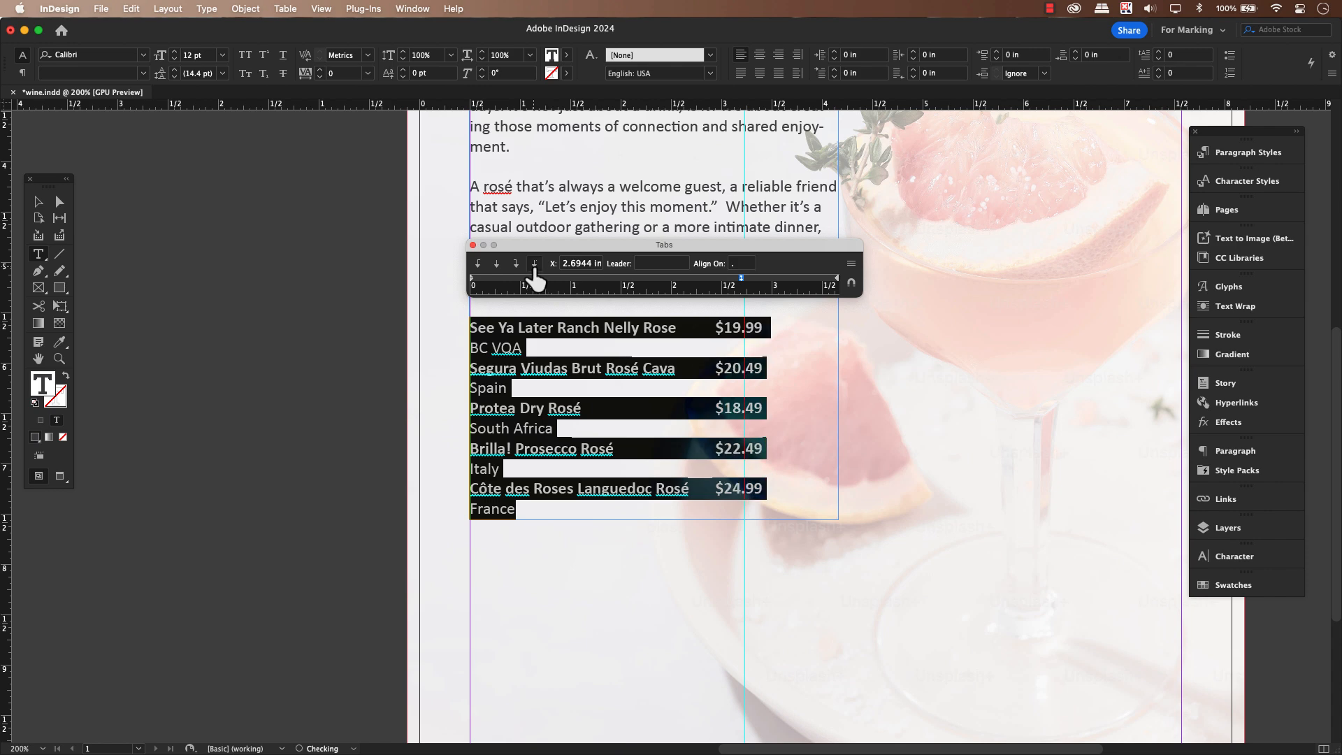
left_click(578, 494)
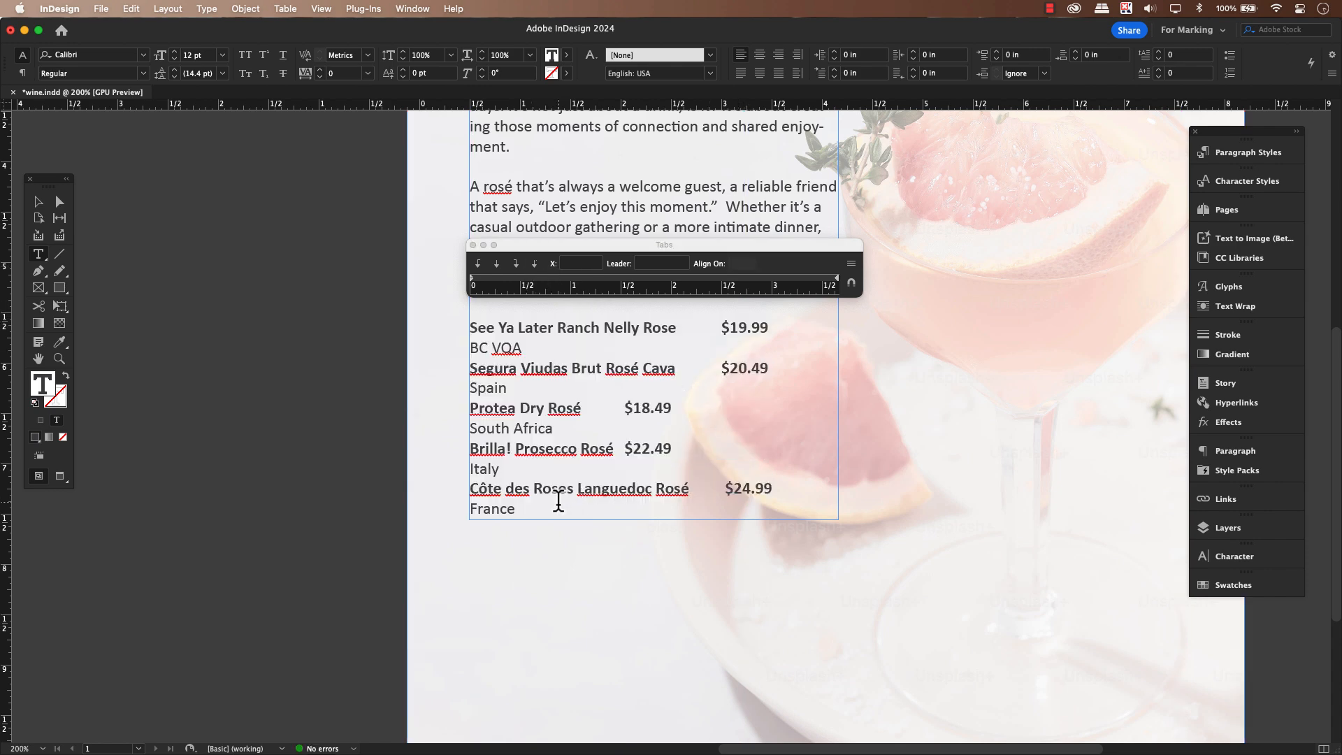
Give the entire wine list a right-justified tab stop at 3.625 in with a period as leader
left_click_drag(557, 501, 459, 315)
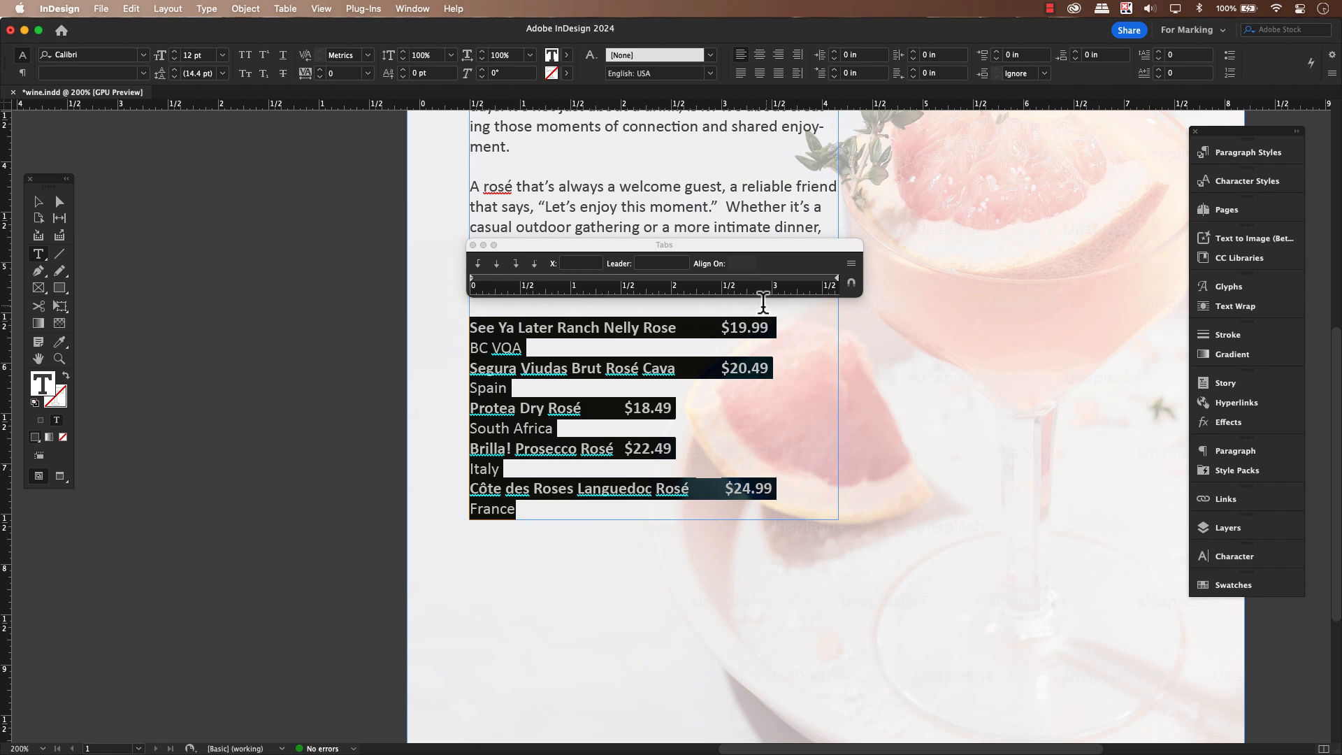
left_click_drag(813, 282, 833, 281)
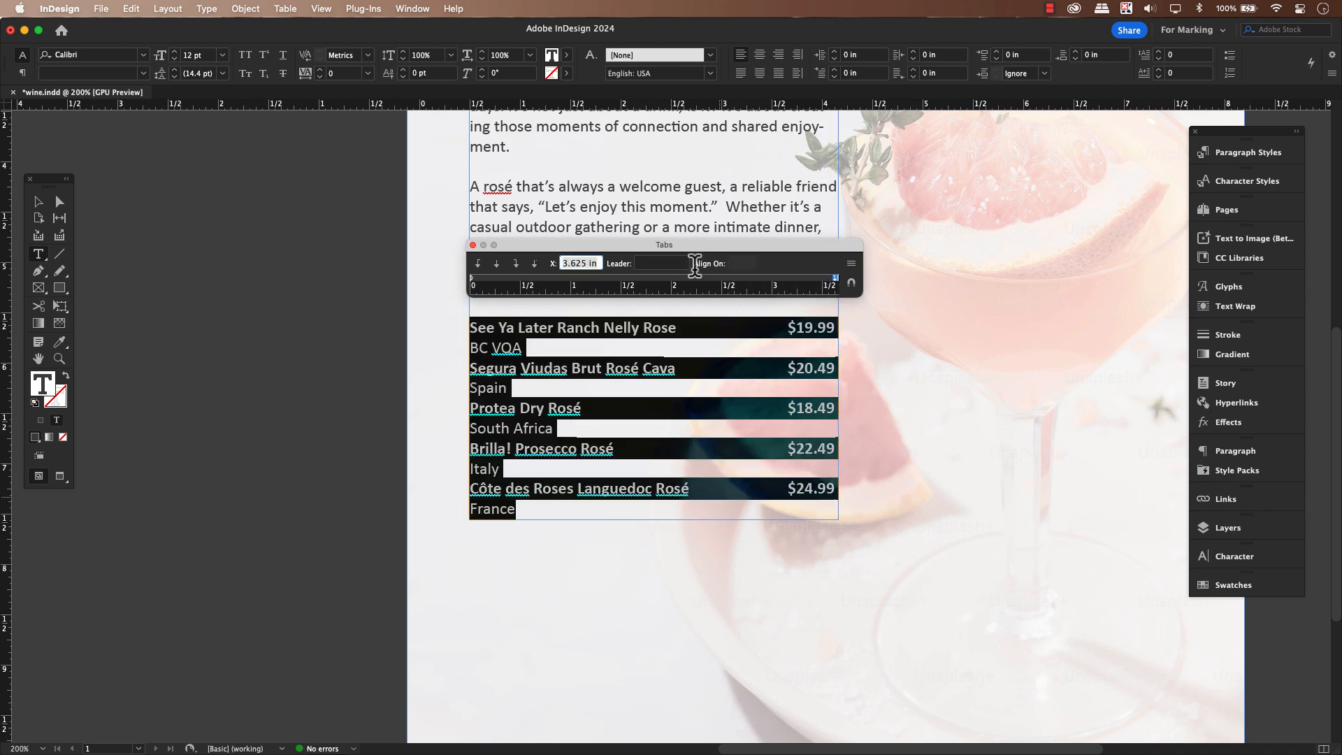
left_click(660, 264)
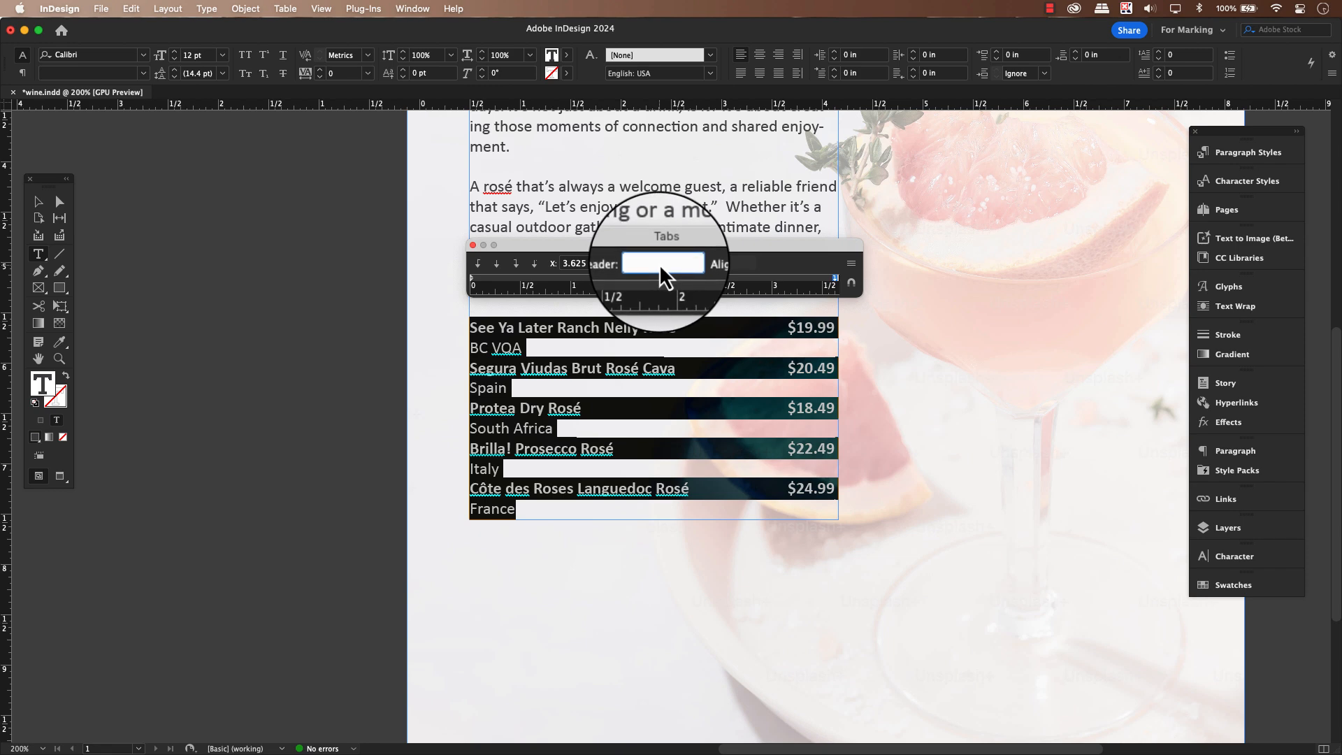
key("Return")
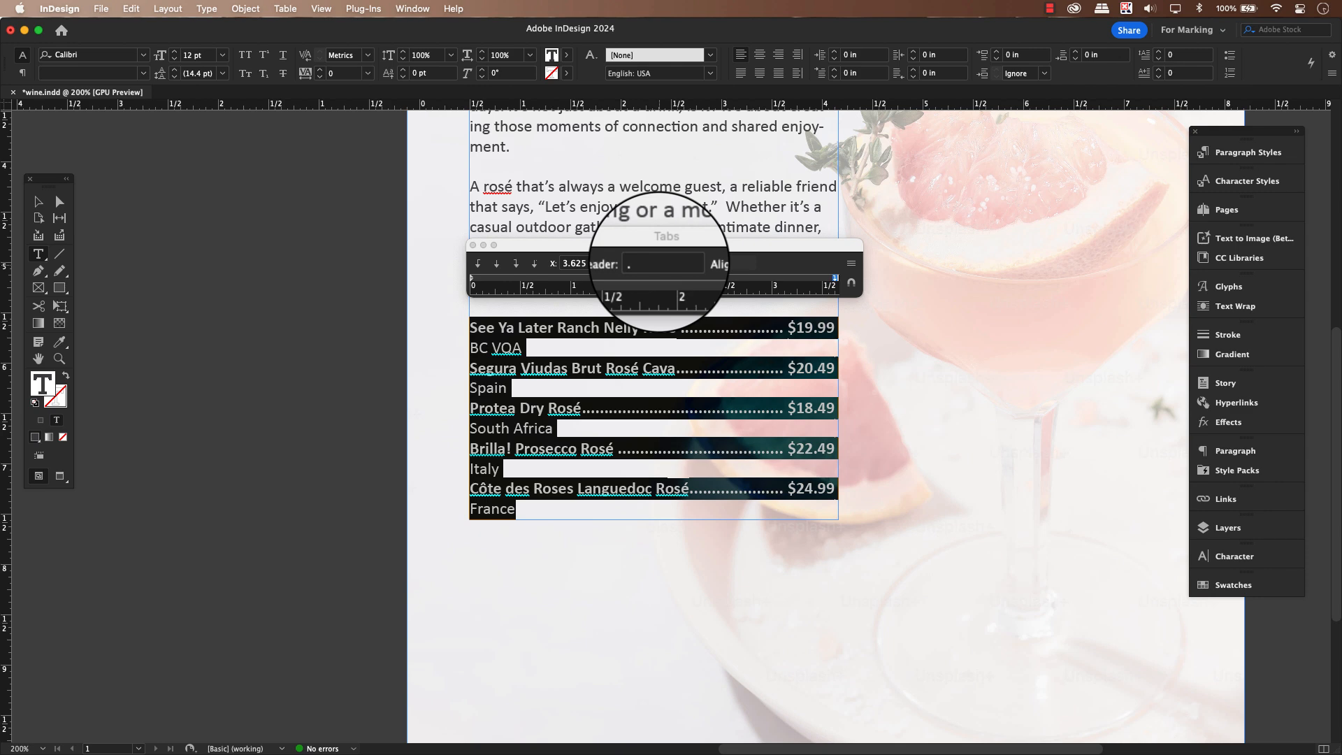
Try an asterisk and a question mark as the leader character of the wine list's tab stop
left_click(647, 267)
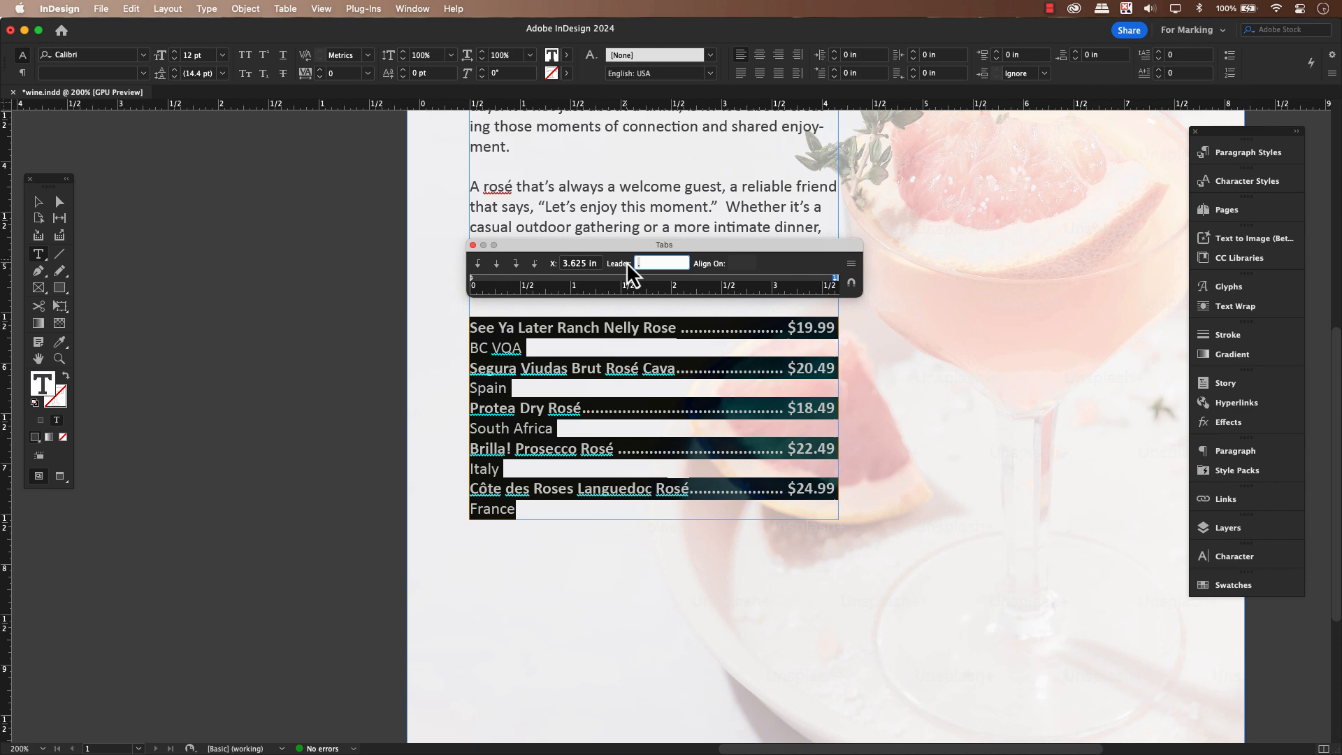
type("*")
key("Return")
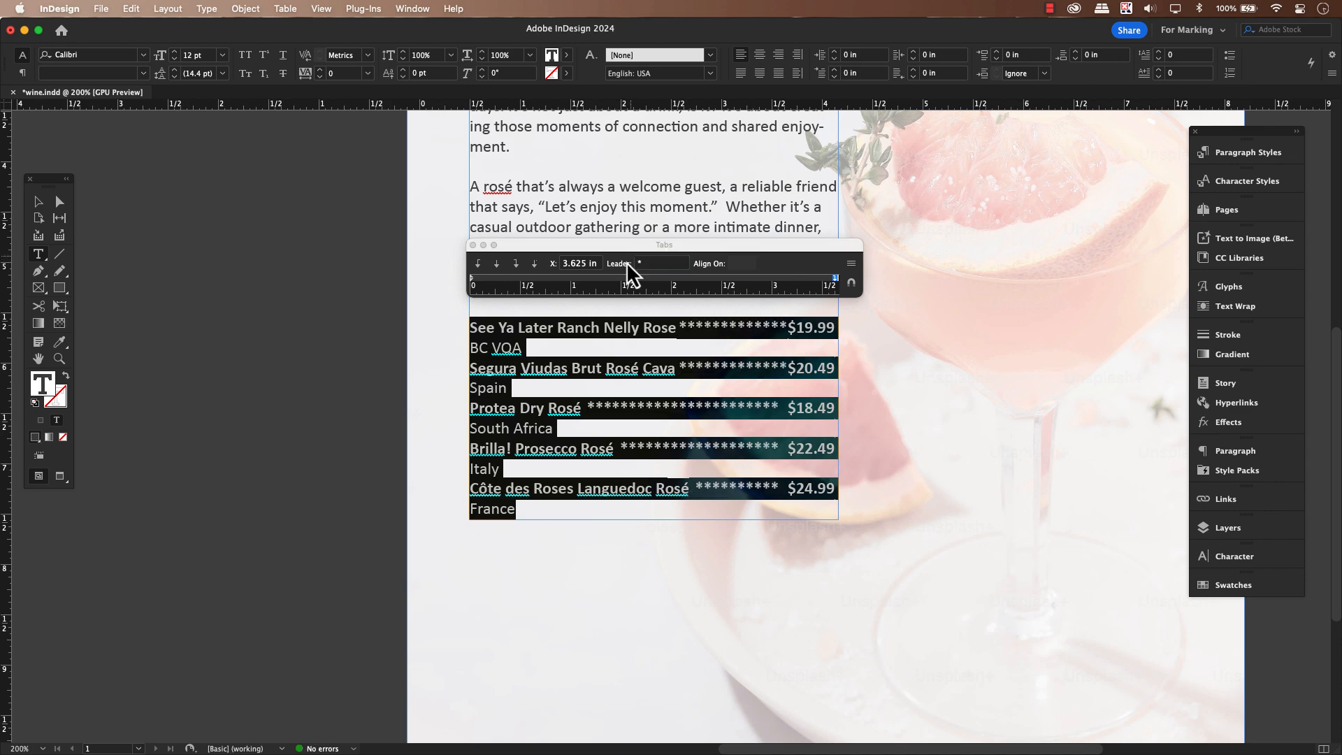
left_click(651, 262)
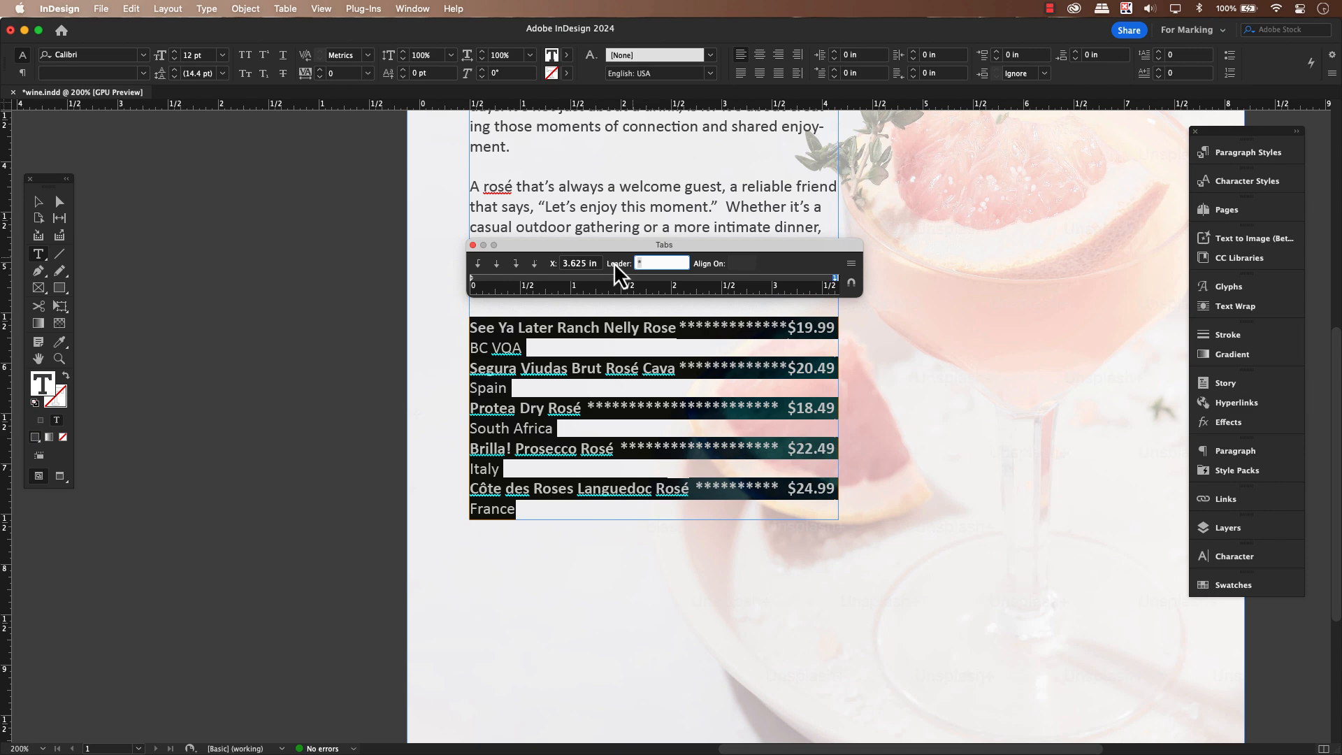
type("?")
key("Return")
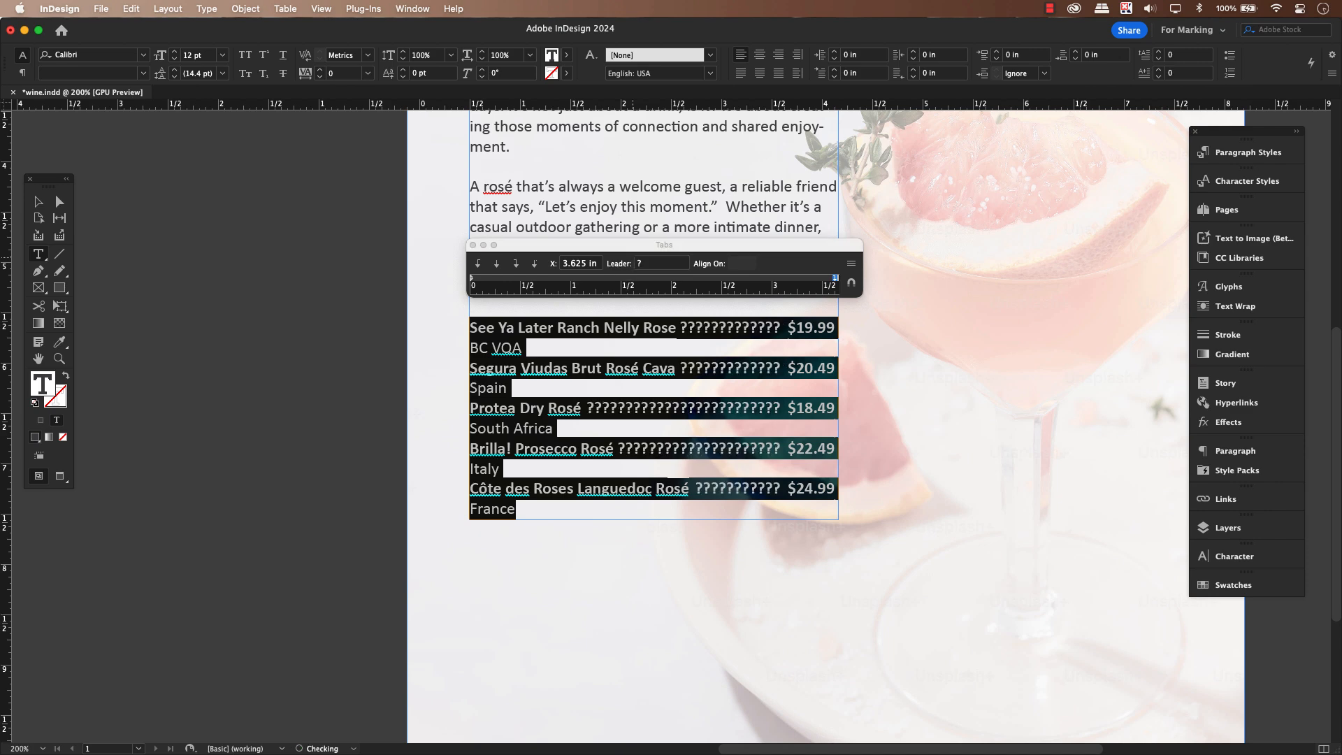
Set the tab leader back to a period and deselect the wine list
left_click(652, 263)
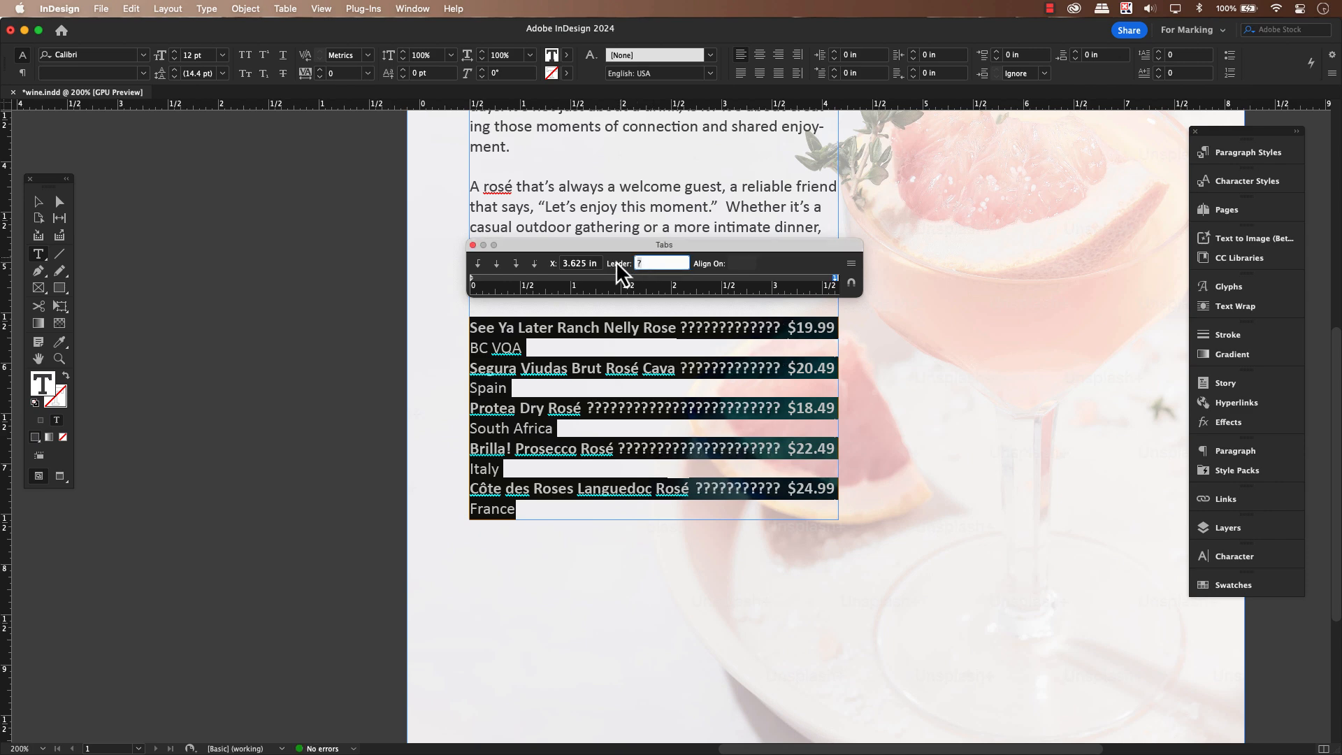
key("BackSpace")
key("Return")
left_click(688, 389)
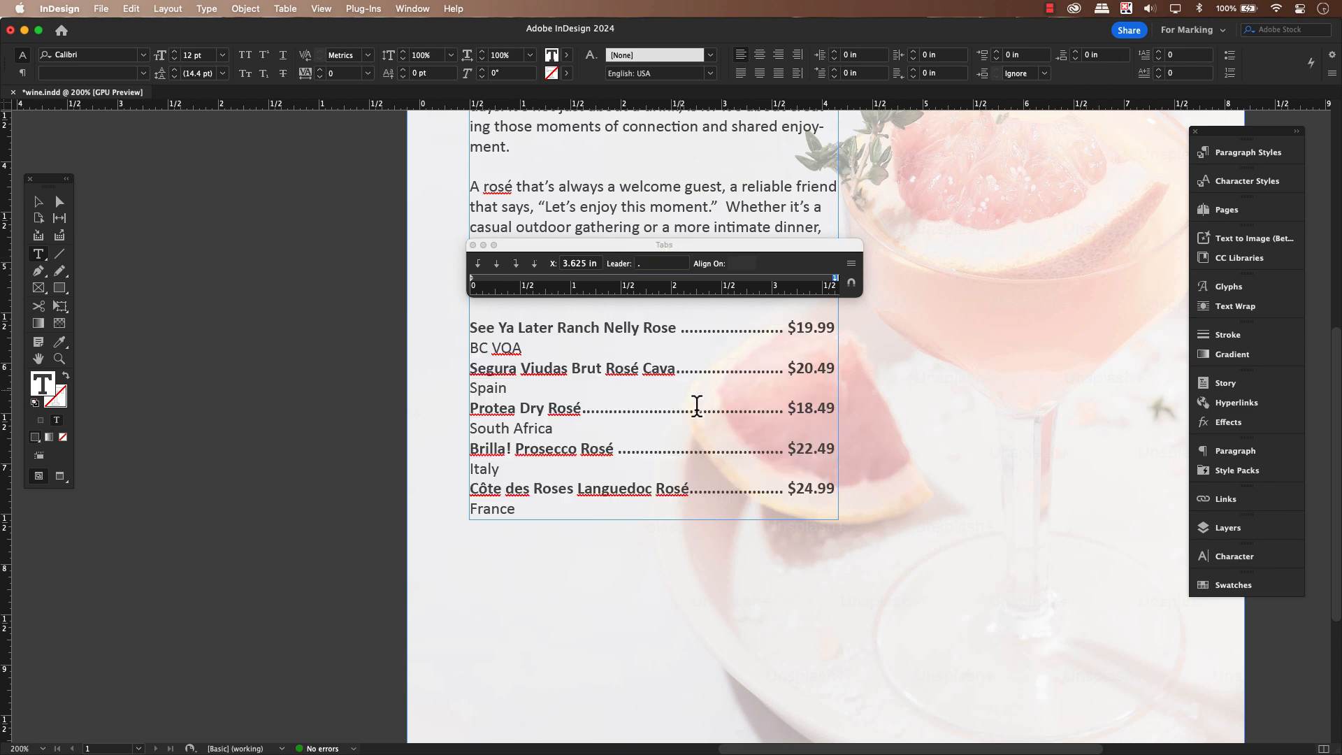